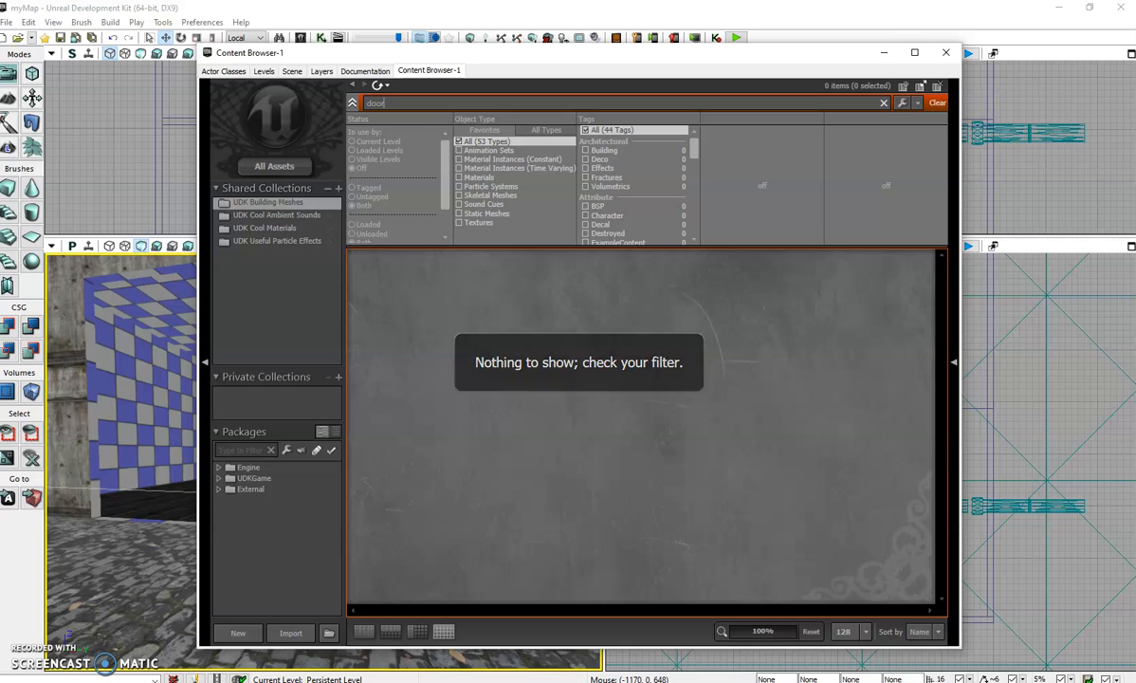
# - Search all assets for "door" and filter the results to static meshes only
pyautogui.click(937, 102)
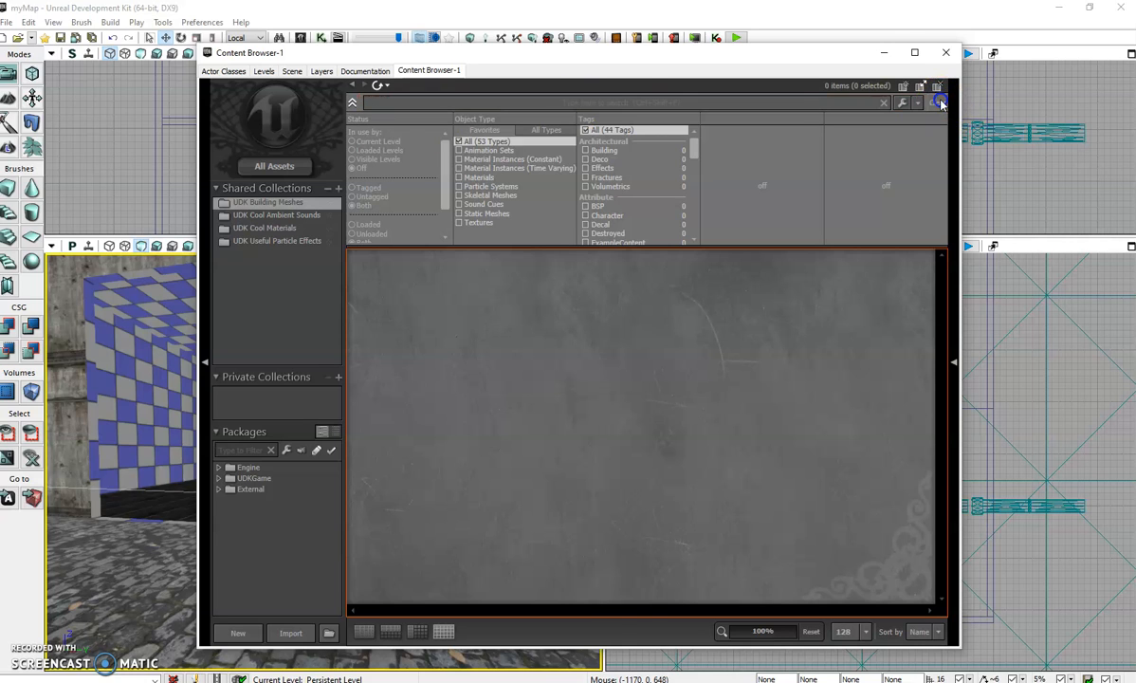
pyautogui.click(420, 105)
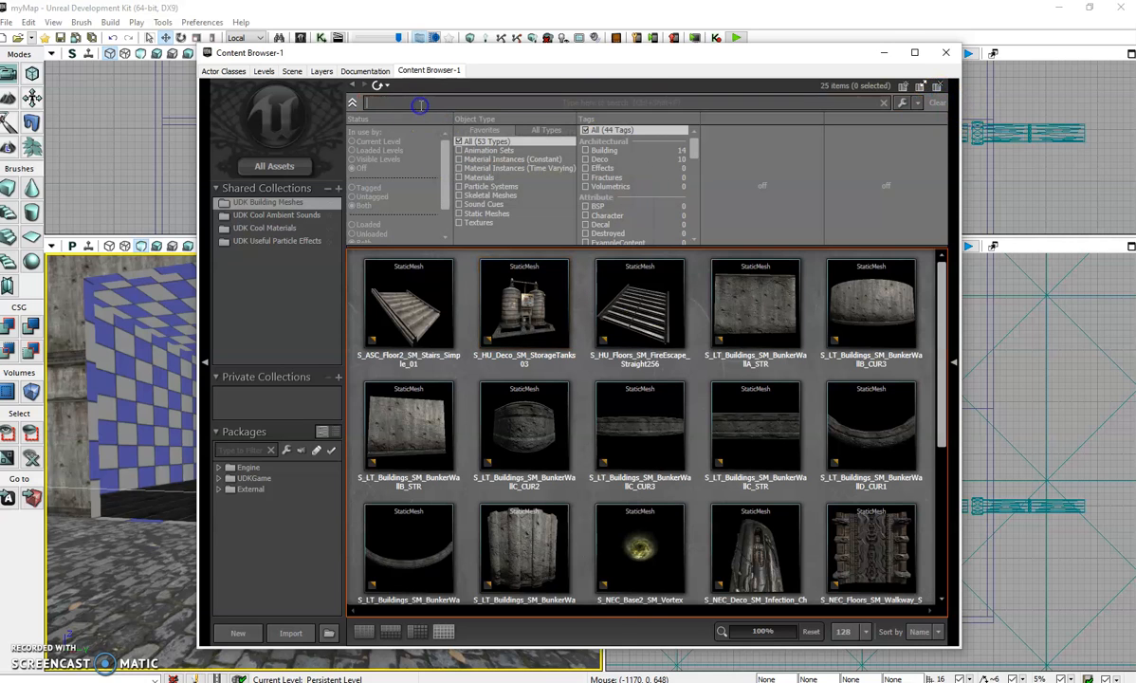
pyautogui.click(269, 168)
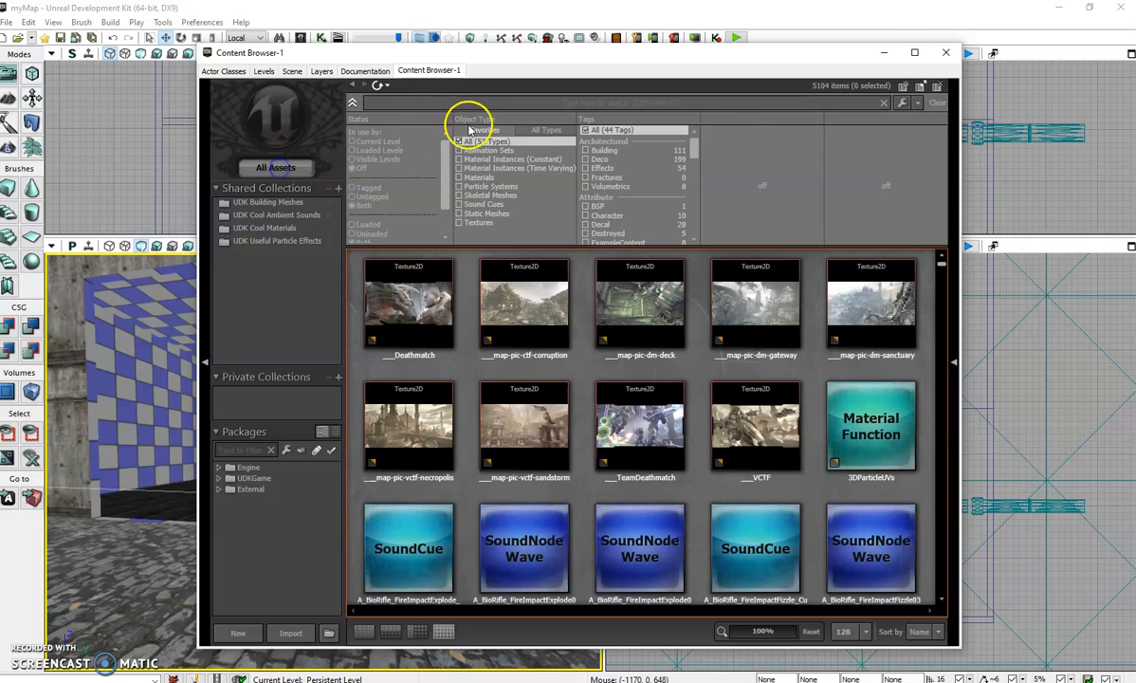
pyautogui.click(499, 104)
pyautogui.write('door')
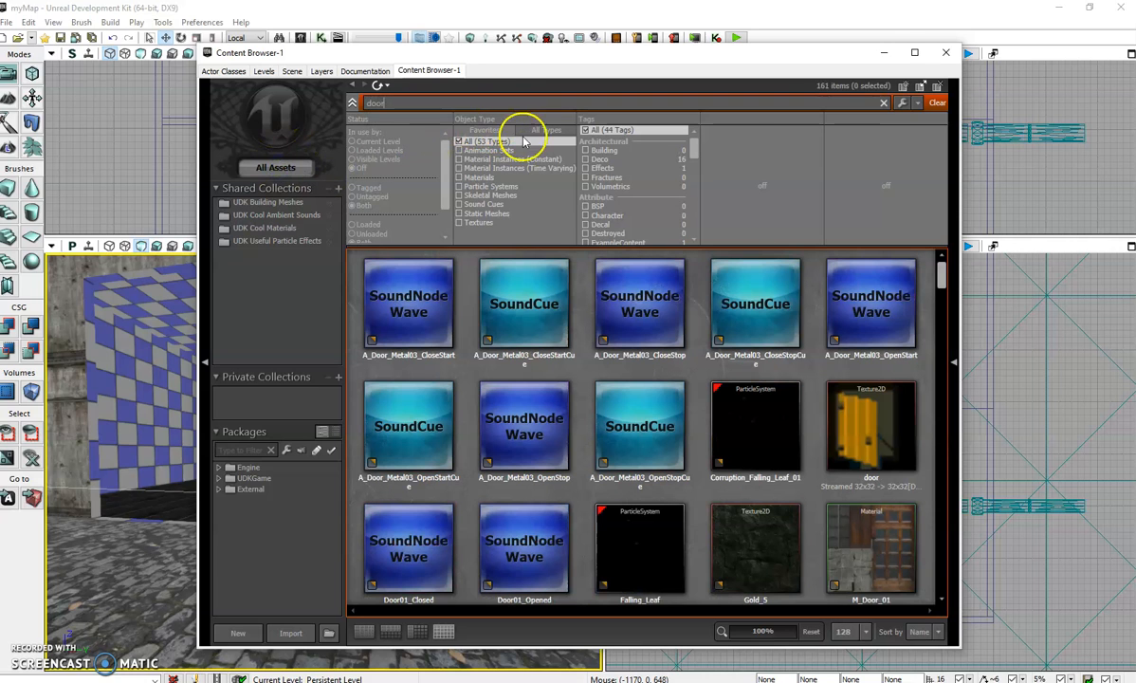
pyautogui.click(458, 214)
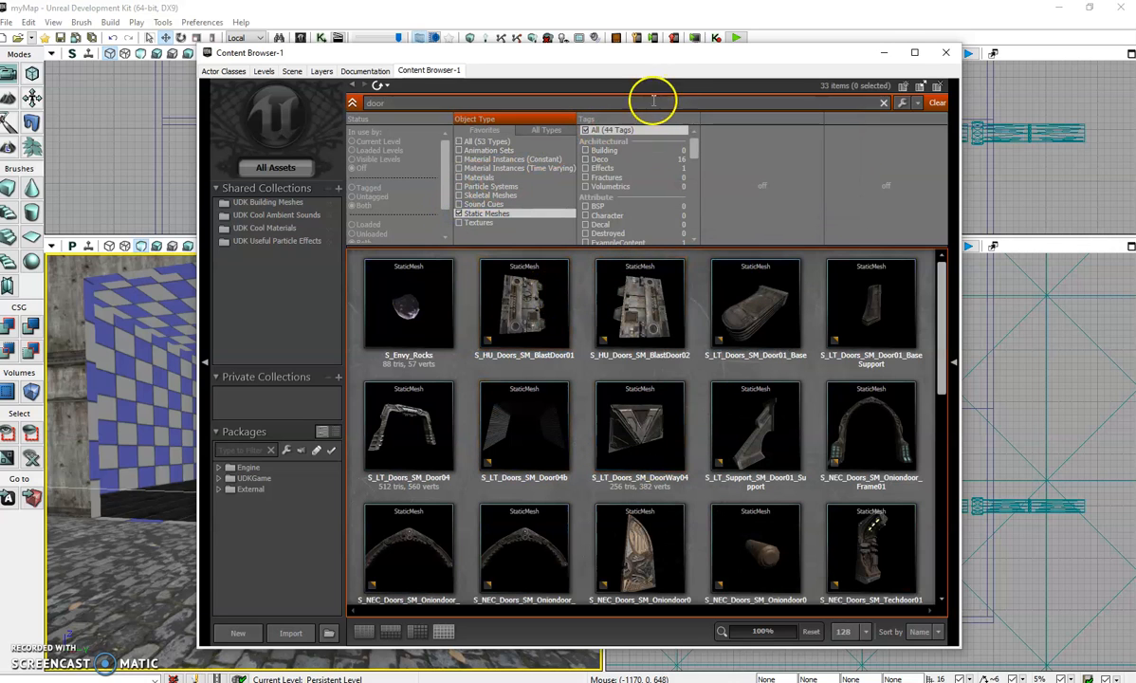
# - Place the S_LT_Doors_SM_Door04 frame and the S_LT_Doors_SM_DoorWay04 panel on the floor in front of the checkered room opening
pyautogui.moveTo(642, 55); pyautogui.dragTo(1135, 13)
pyautogui.moveTo(909, 388); pyautogui.dragTo(131, 491)
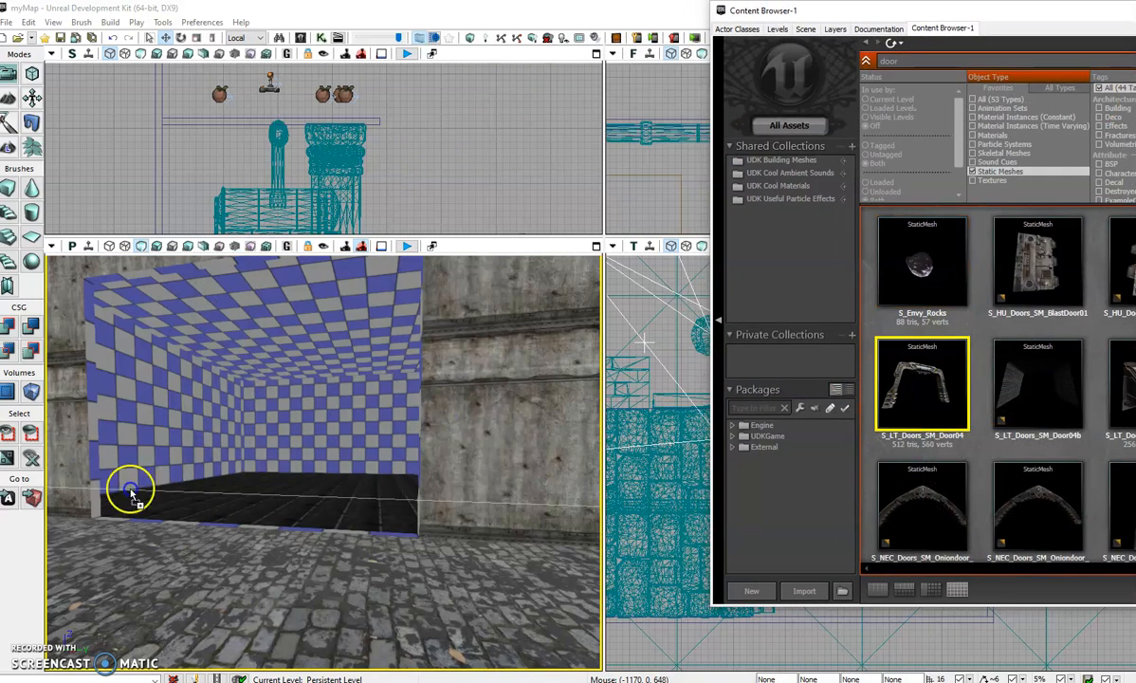
pyautogui.moveTo(233, 543); pyautogui.dragTo(230, 535)
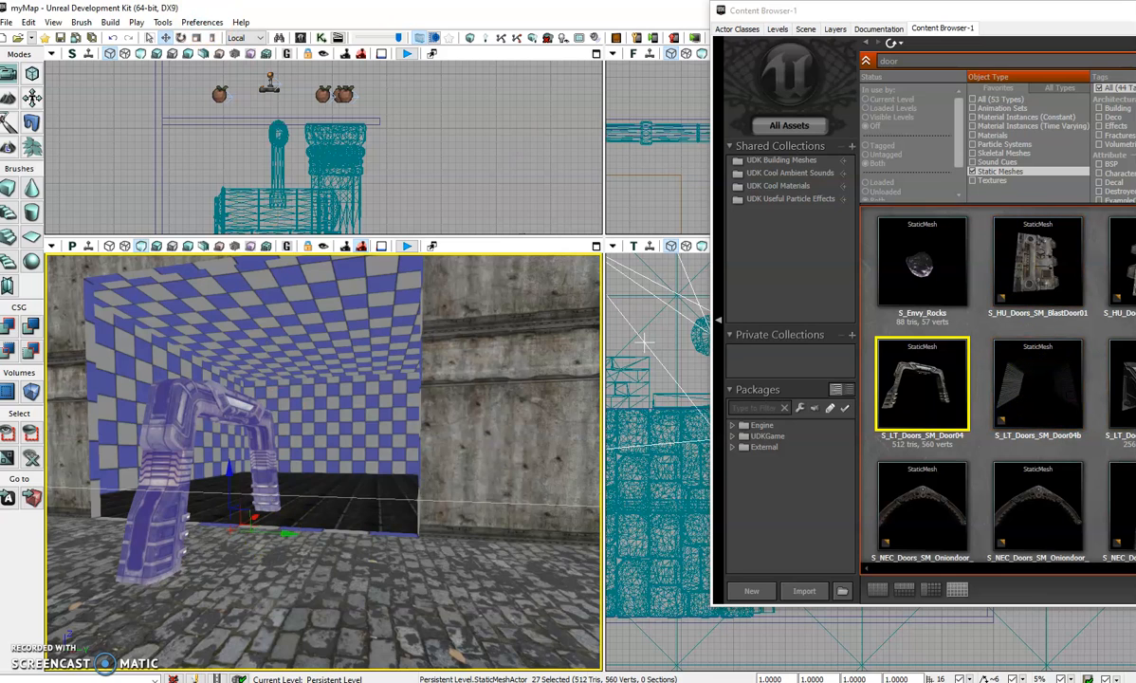
pyautogui.moveTo(1123, 384); pyautogui.dragTo(462, 441)
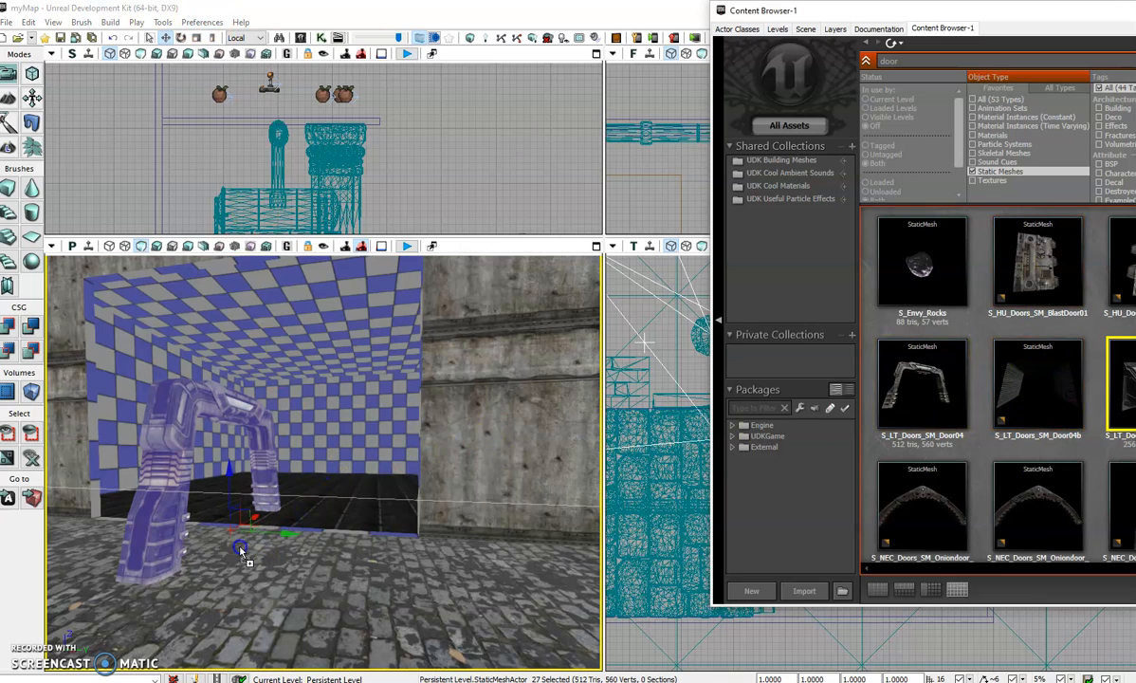
pyautogui.moveTo(242, 552); pyautogui.dragTo(242, 553)
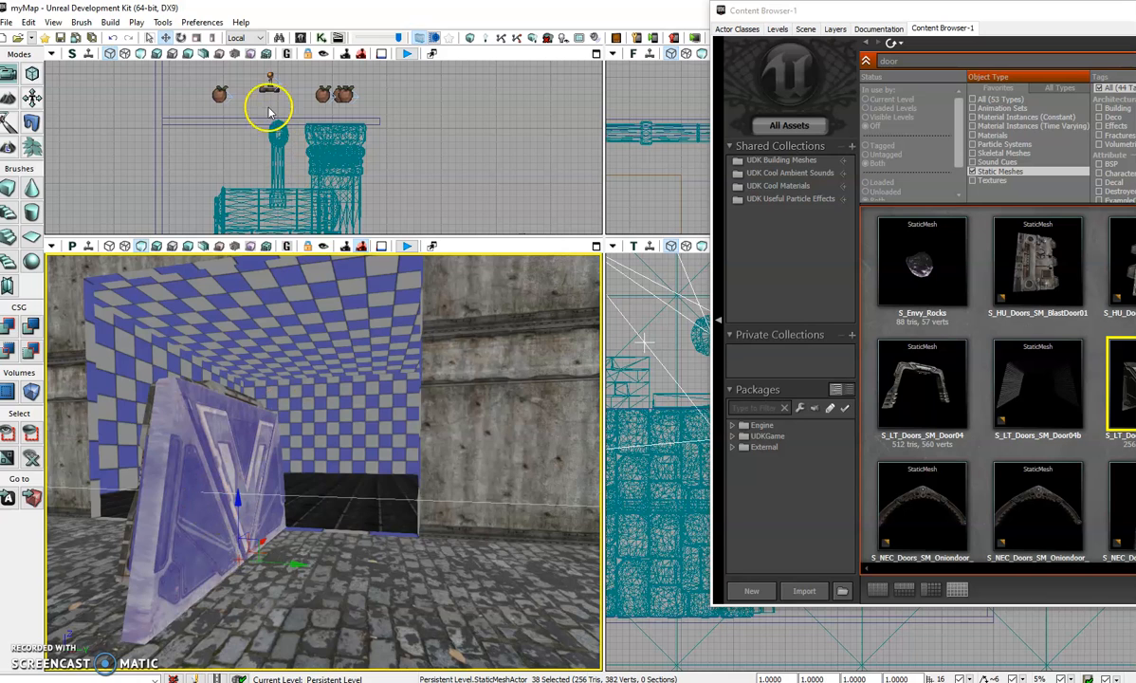
# - Rotate the door panel and the door frame about the vertical axis to face out of the opening, and clear the Content Browser off the viewports
pyautogui.click(181, 37)
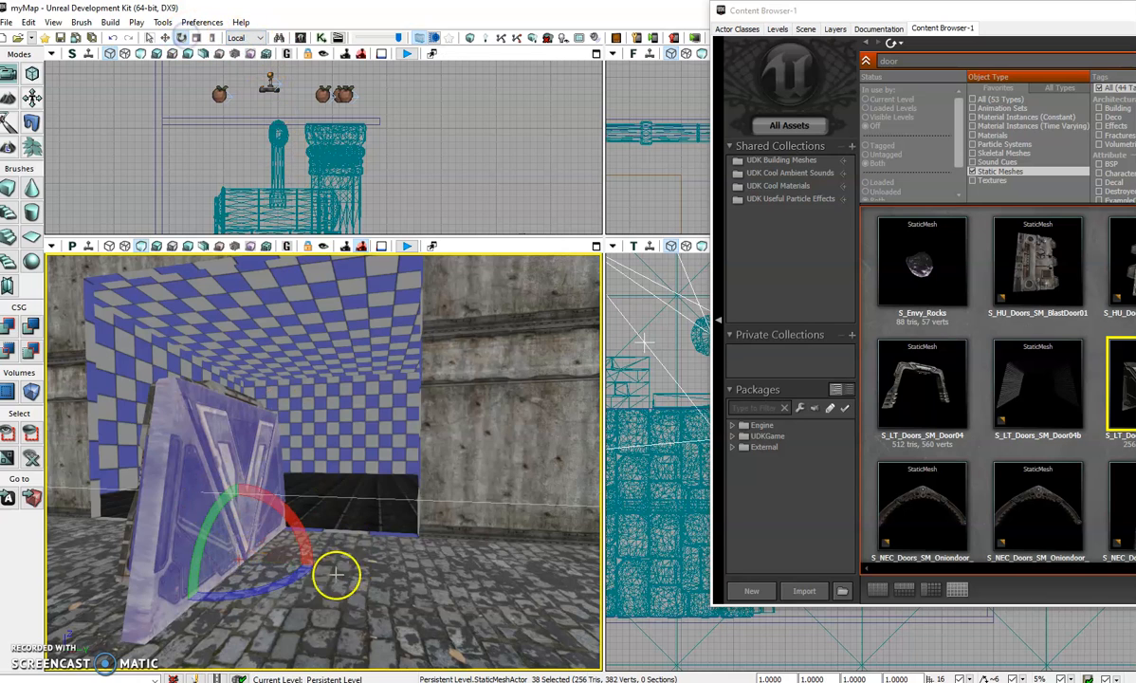
pyautogui.moveTo(270, 595); pyautogui.dragTo(45, 595)
pyautogui.click(151, 444)
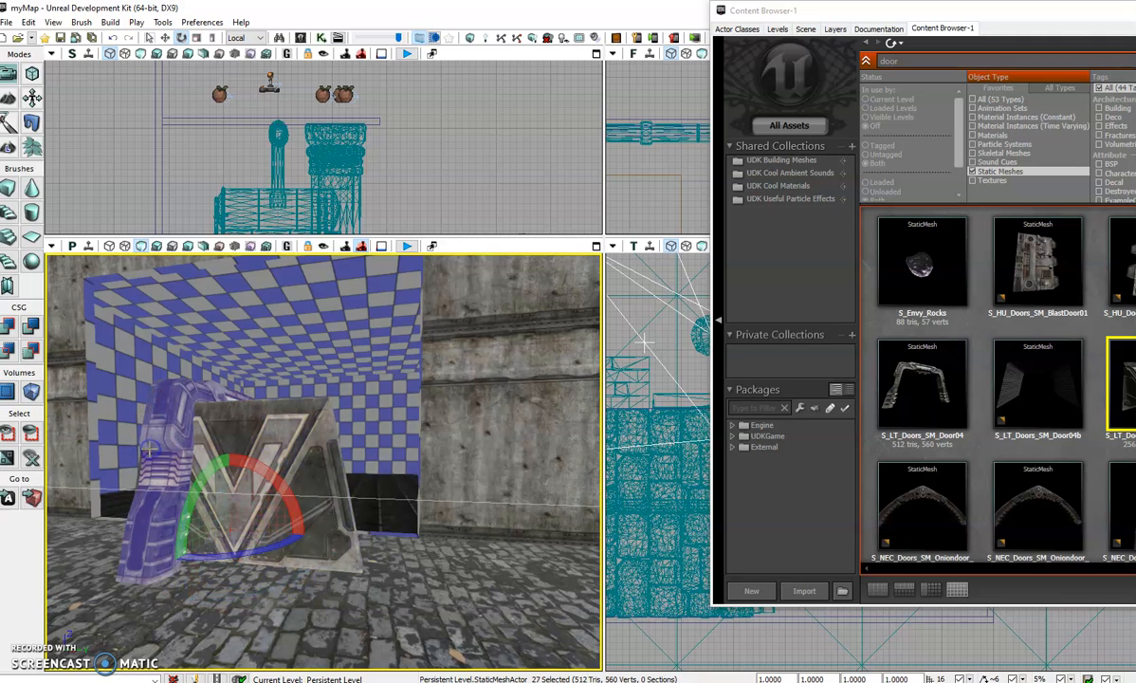
pyautogui.moveTo(242, 547); pyautogui.dragTo(44, 532)
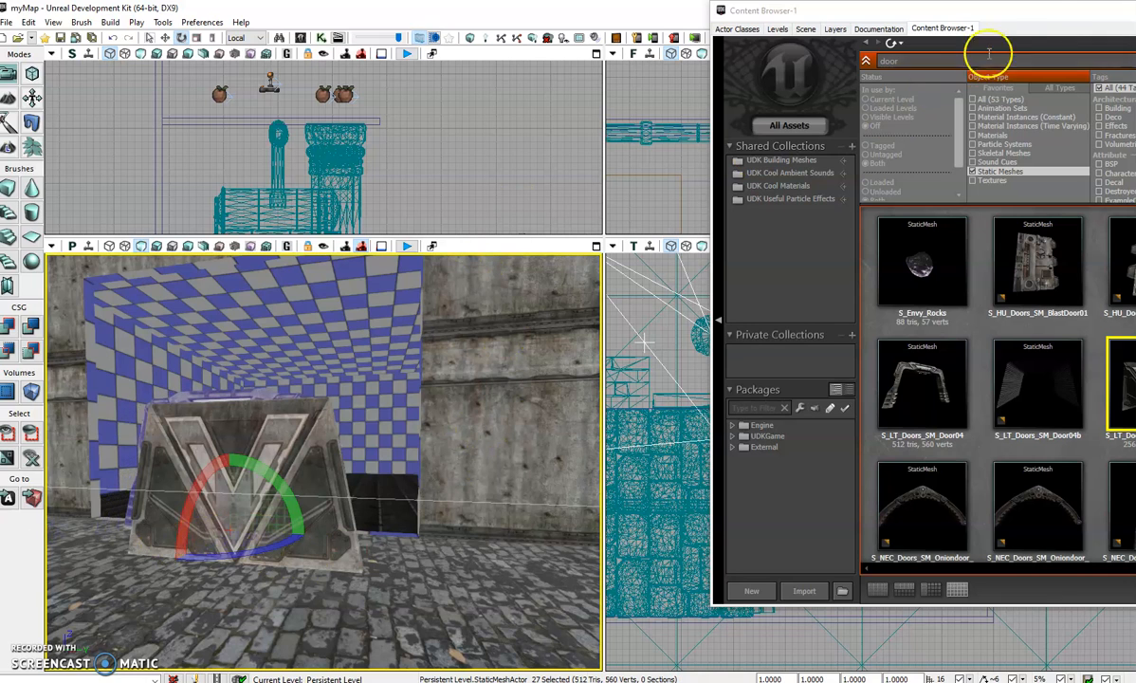
pyautogui.moveTo(1038, 14); pyautogui.dragTo(1037, 353)
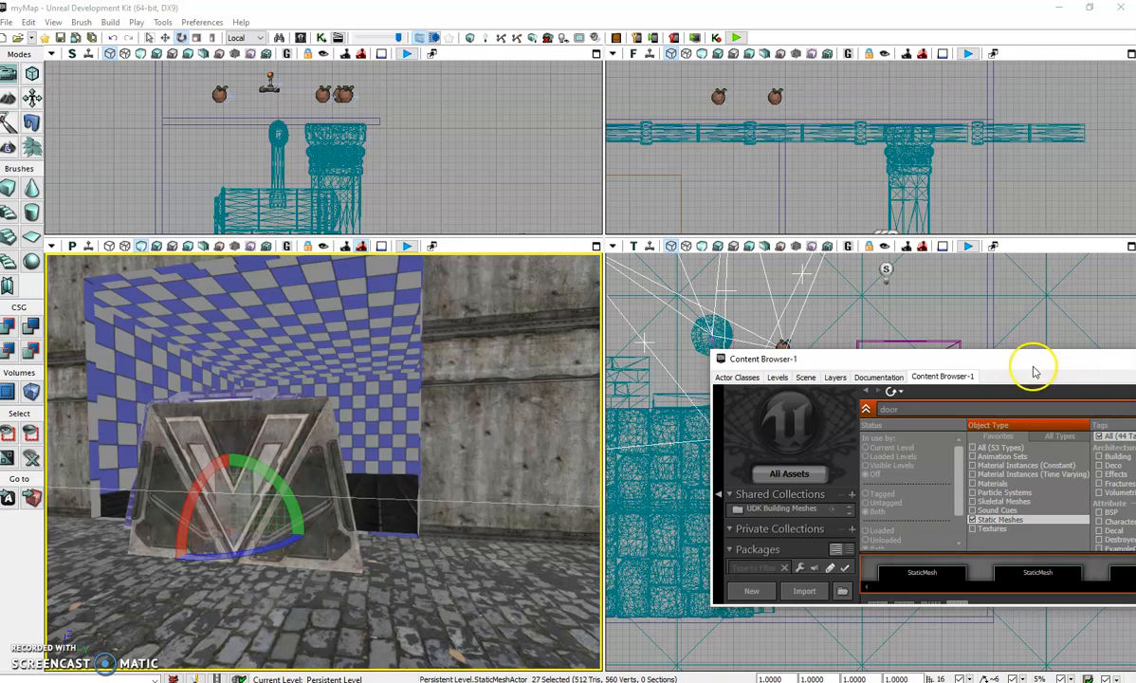
pyautogui.click(1117, 370)
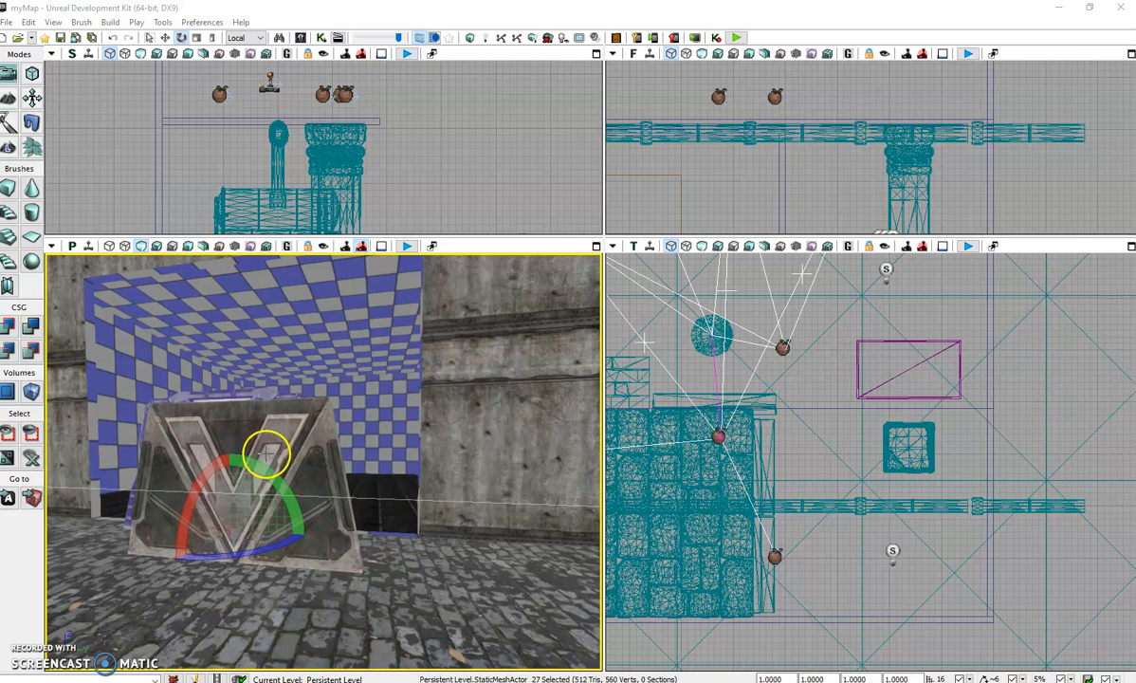
pyautogui.click(196, 38)
pyautogui.click(213, 38)
pyautogui.moveTo(229, 458)
pyautogui.mouseDown()
pyautogui.moveTo(287, 462)
pyautogui.moveTo(225, 464)
pyautogui.mouseUp()
pyautogui.hotkey('ctrl', 'z')
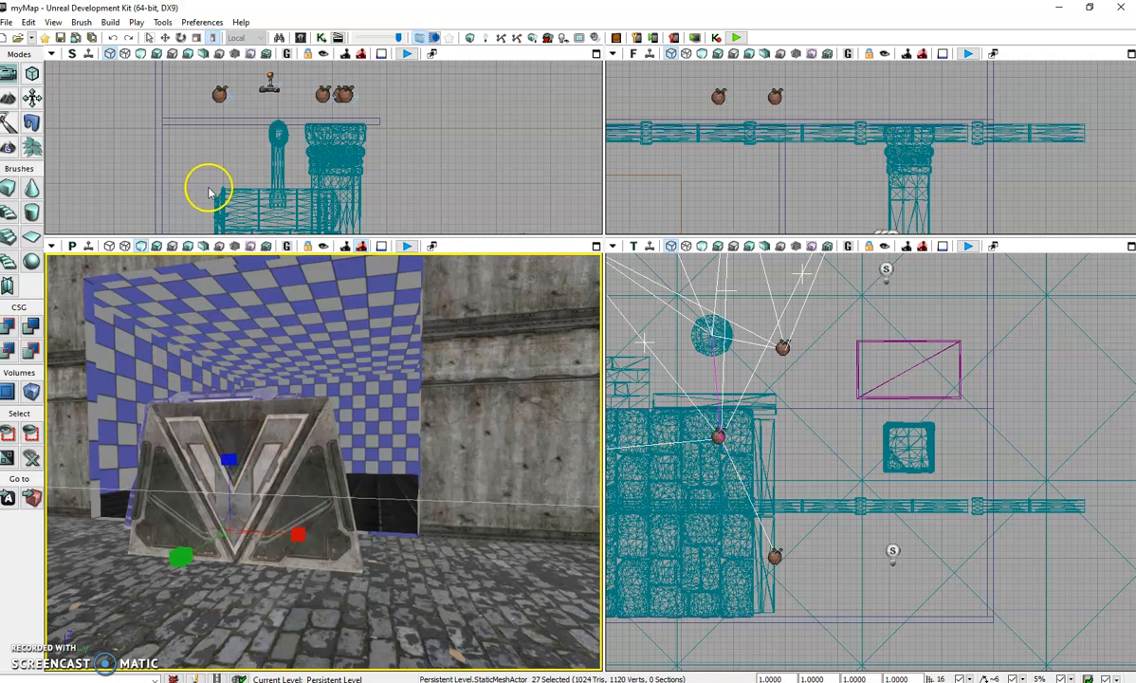
# - Scale the door frame uniformly to about 1.79 and move it back into line with the wall opening
pyautogui.click(197, 38)
pyautogui.moveTo(231, 457); pyautogui.dragTo(219, 383)
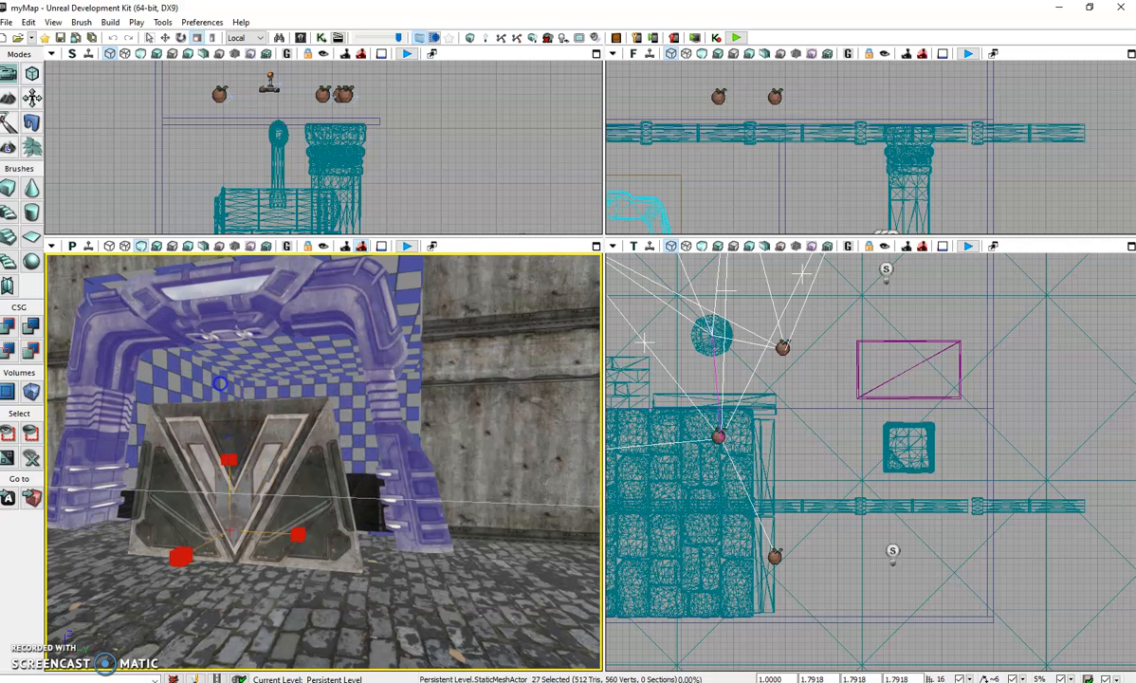
pyautogui.moveTo(870, 324); pyautogui.dragTo(1085, 396, button='right')
pyautogui.scroll(-8, 812, 459)
pyautogui.moveTo(852, 415); pyautogui.dragTo(896, 584, button='right')
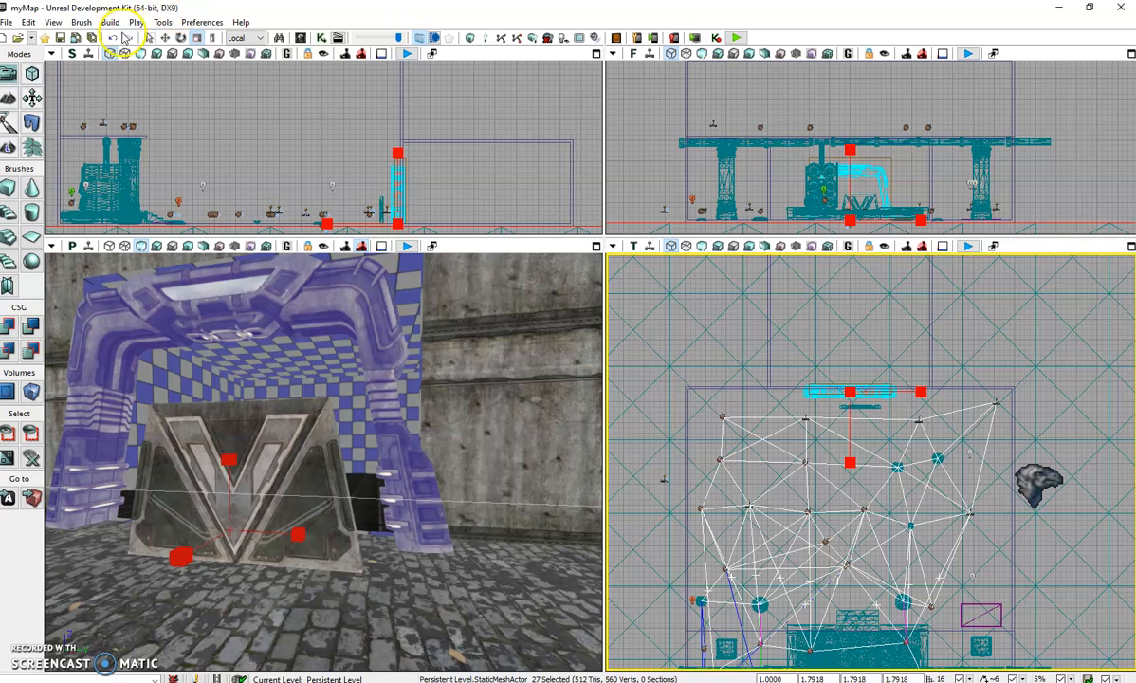
pyautogui.click(165, 37)
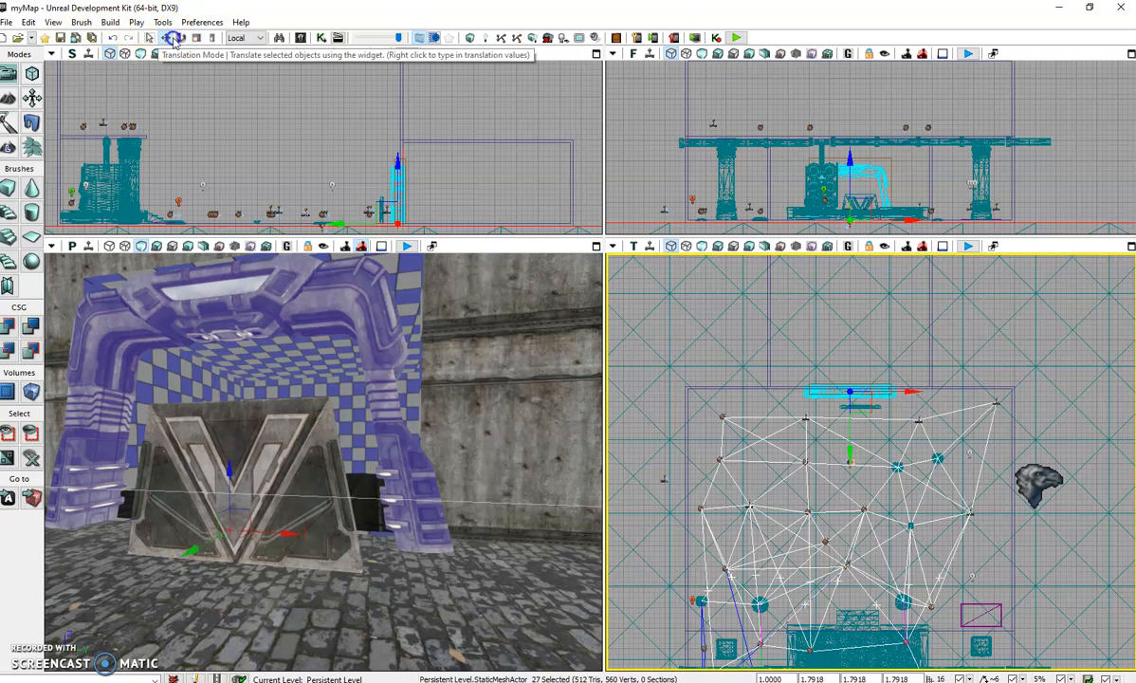
pyautogui.moveTo(849, 459); pyautogui.dragTo(851, 448)
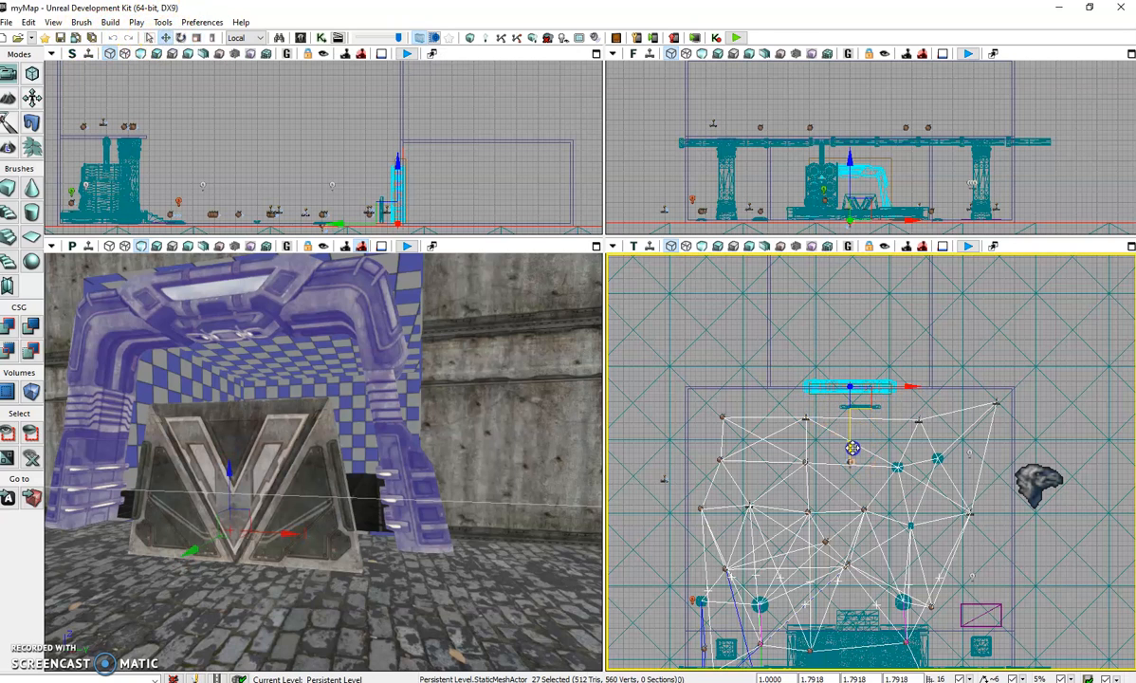
# - Scale the V-shaped door panel uniformly to about 1.47
pyautogui.click(872, 406)
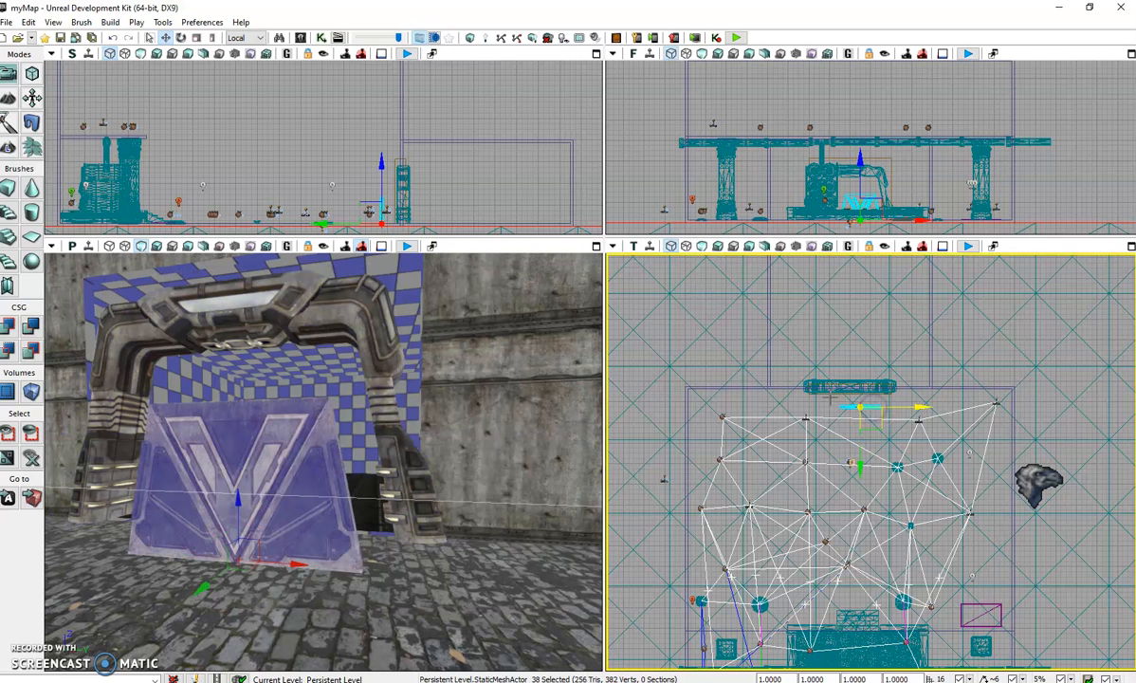
pyautogui.click(196, 37)
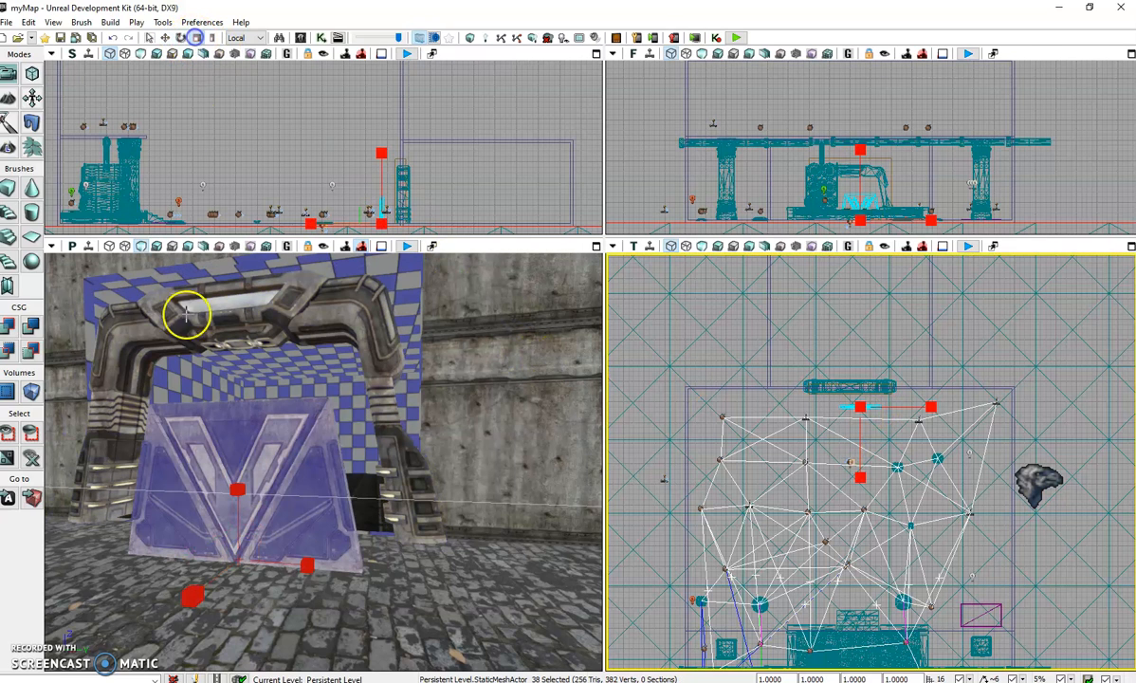
pyautogui.click(253, 467)
pyautogui.moveTo(253, 467); pyautogui.dragTo(264, 409)
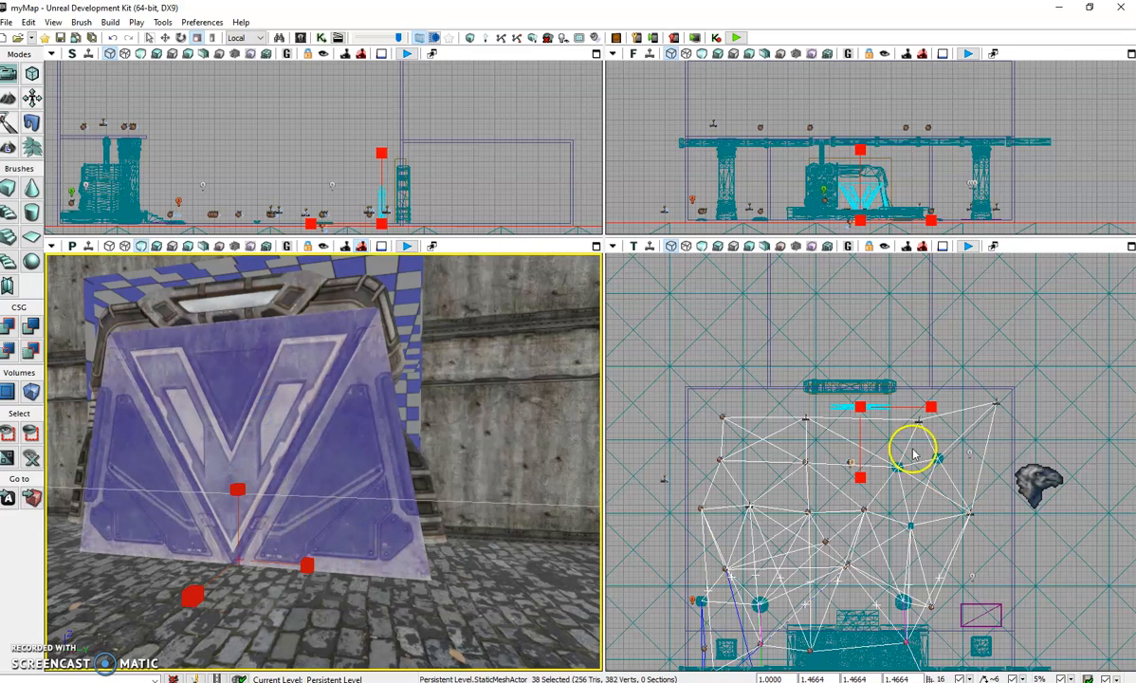
# - Move the door panel sideways and back so it sits centred inside the door frame
pyautogui.click(166, 38)
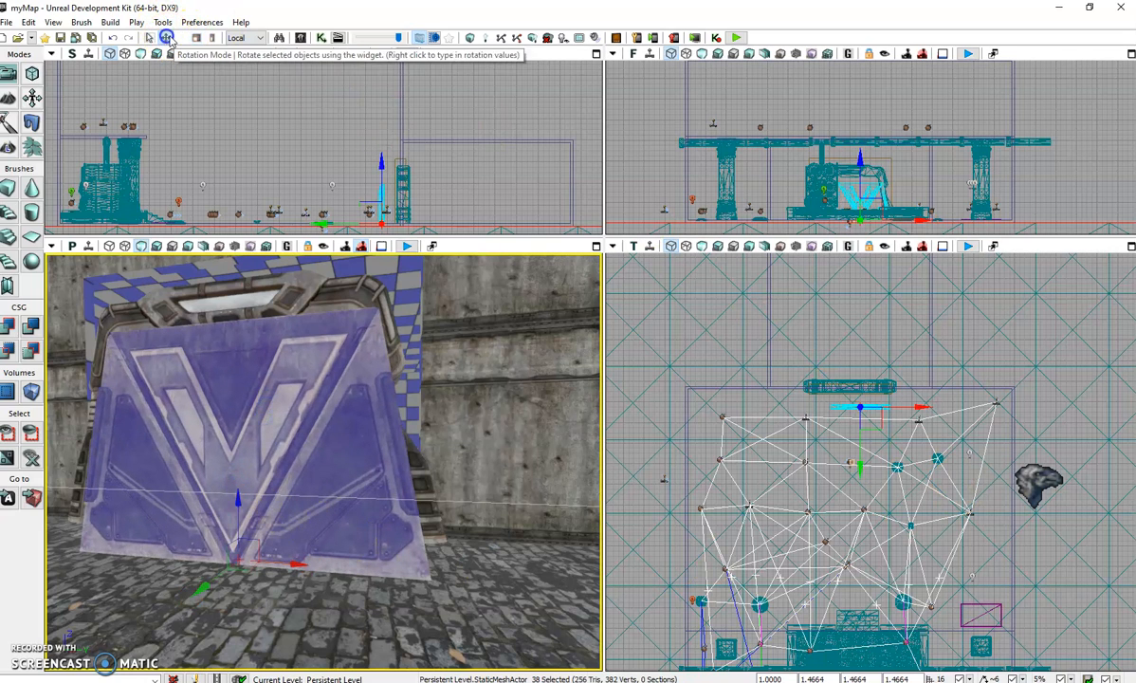
pyautogui.moveTo(919, 403); pyautogui.dragTo(911, 404)
pyautogui.moveTo(853, 474); pyautogui.dragTo(856, 454)
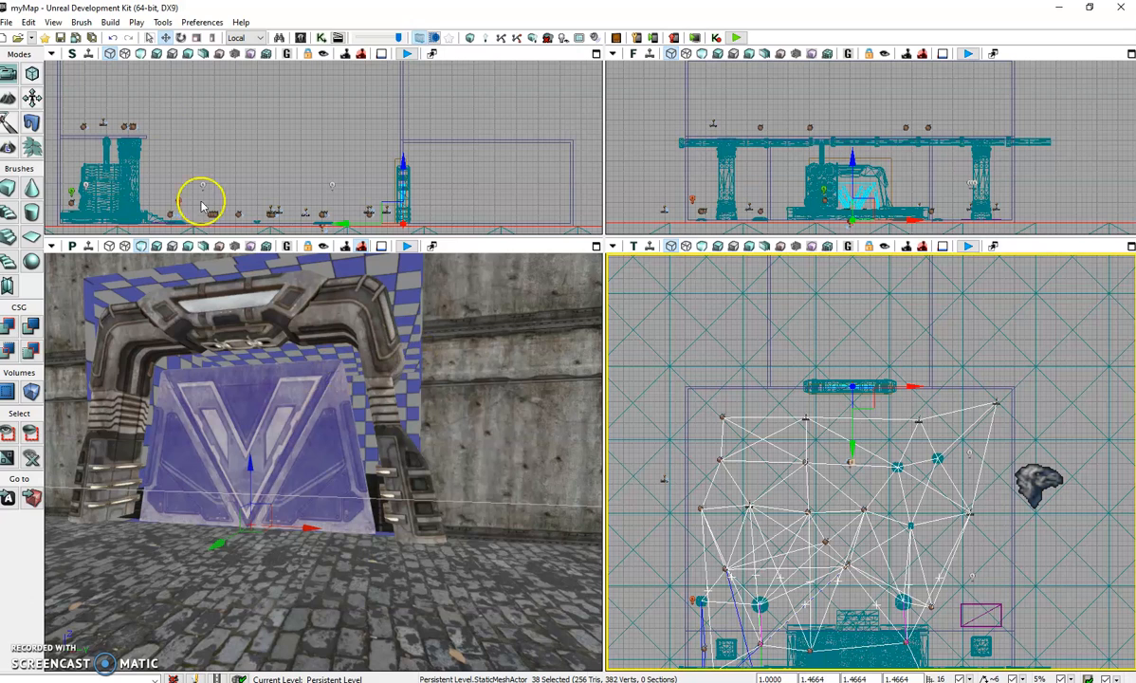
# - Enlarge the door panel uniformly to about 1.86 so it fills the door frame
pyautogui.click(196, 38)
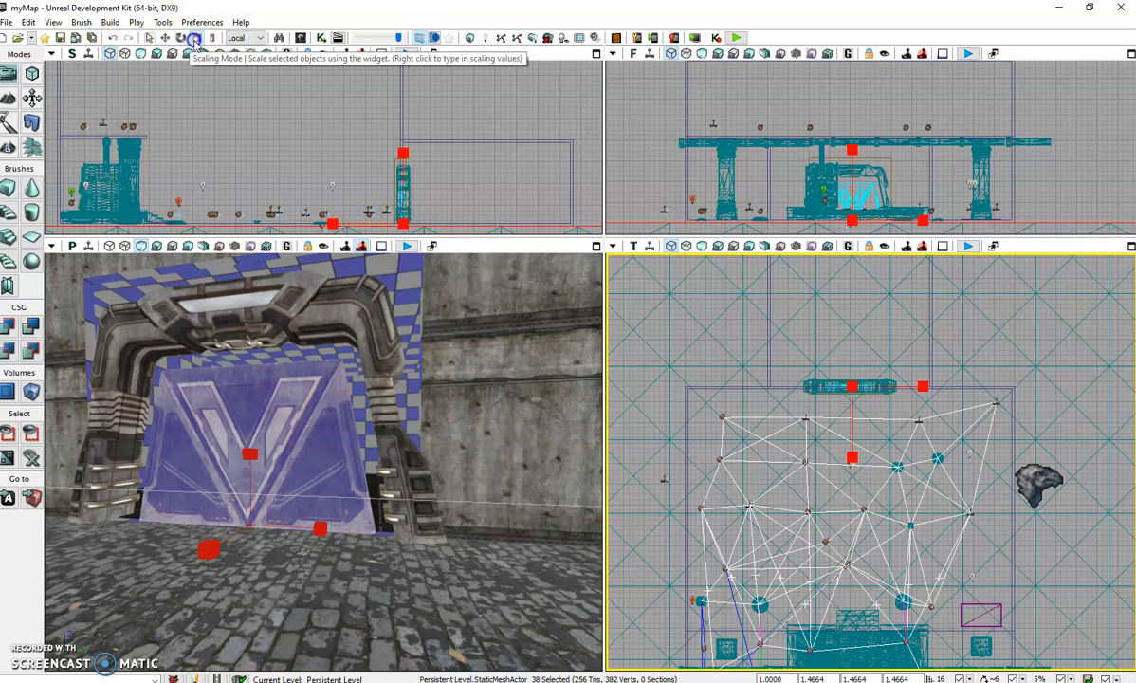
pyautogui.moveTo(251, 452); pyautogui.dragTo(257, 416)
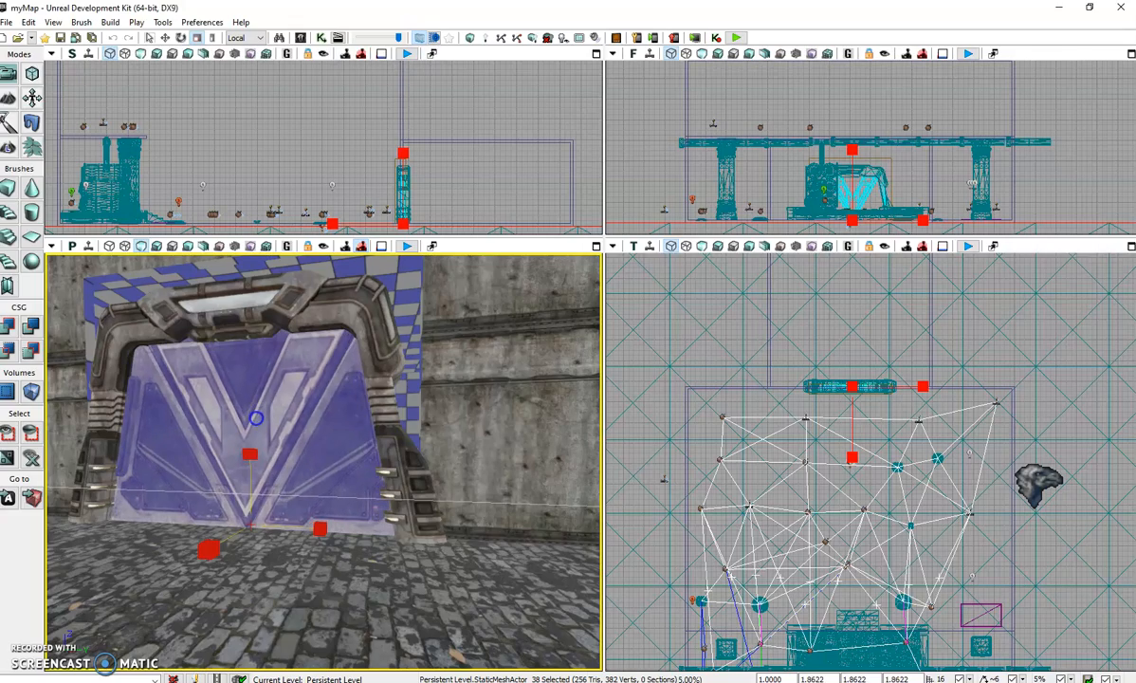
pyautogui.moveTo(450, 378); pyautogui.dragTo(590, 541, button='right')
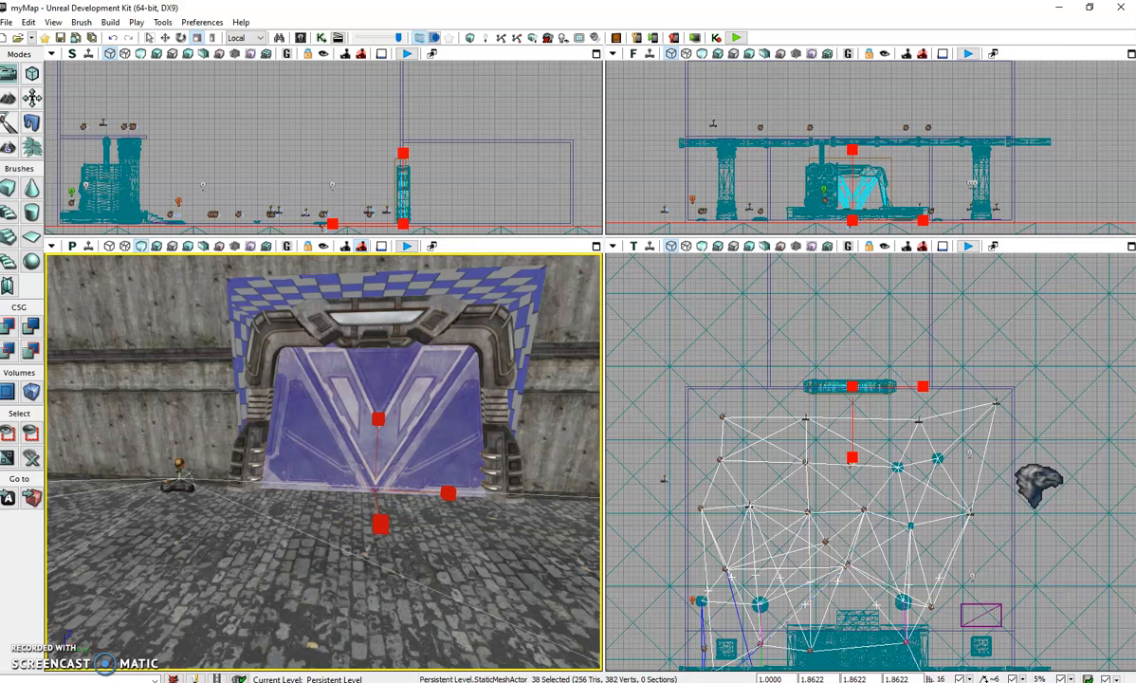
# - Add a Trigger actor from the Common actor classes on the floor in front of the door panel
pyautogui.moveTo(1135, 182); pyautogui.dragTo(930, 179)
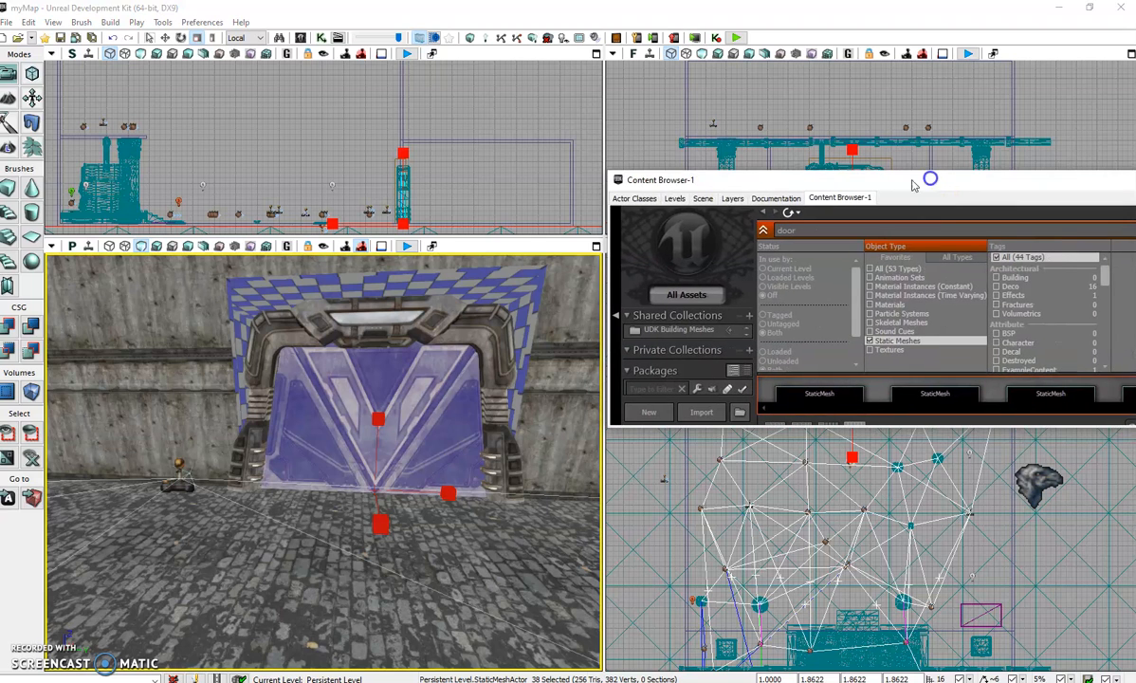
pyautogui.click(654, 198)
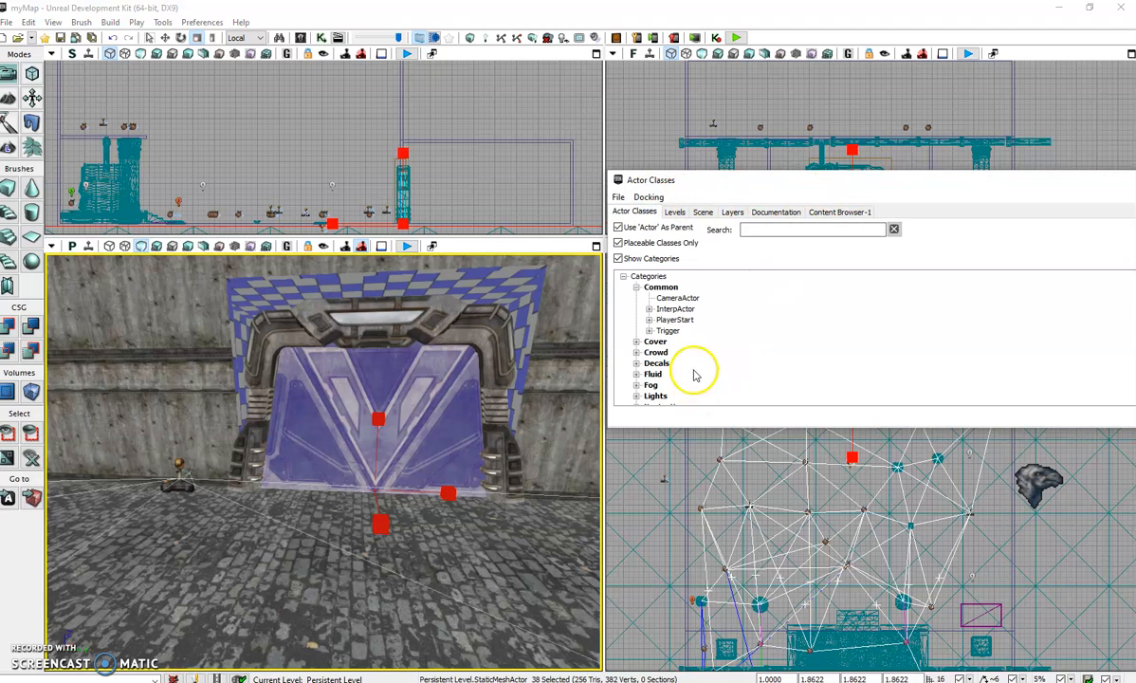
pyautogui.click(667, 331)
pyautogui.click(650, 331)
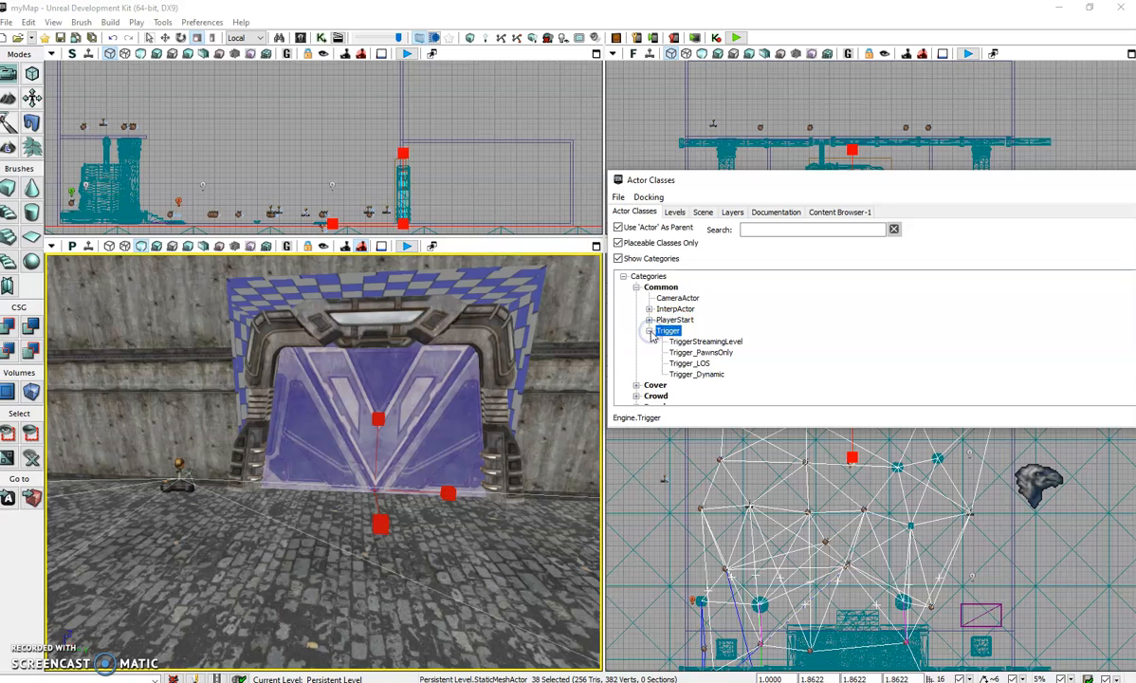
pyautogui.click(649, 331)
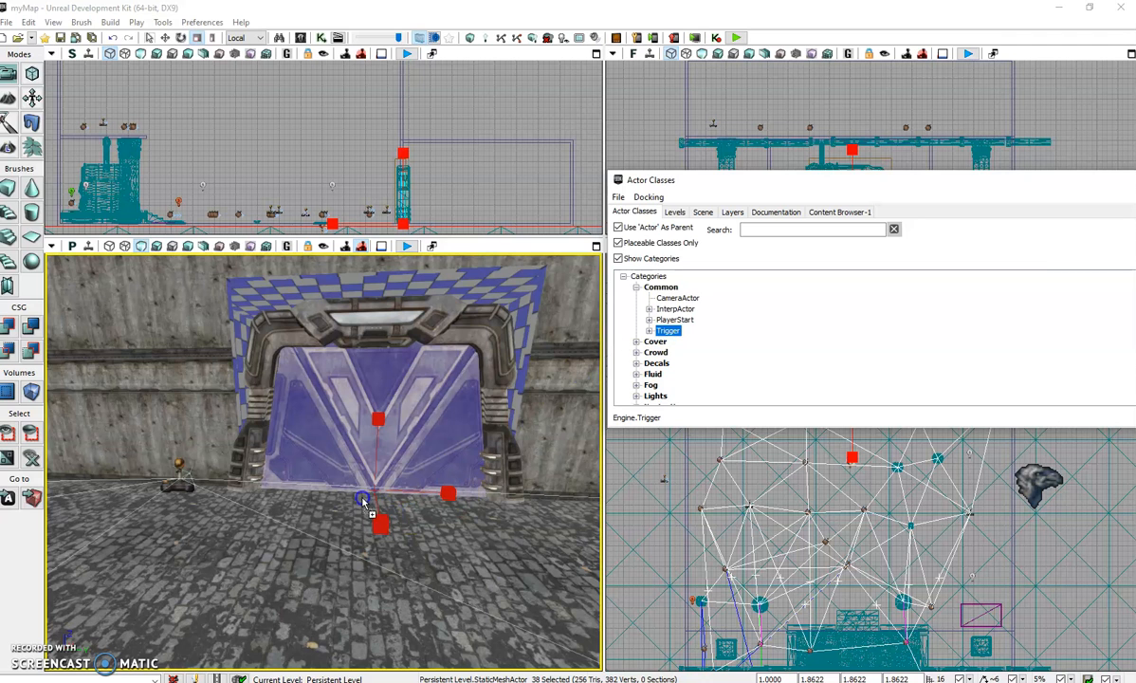
pyautogui.moveTo(358, 495); pyautogui.dragTo(358, 494)
pyautogui.scroll(3, 370, 507)
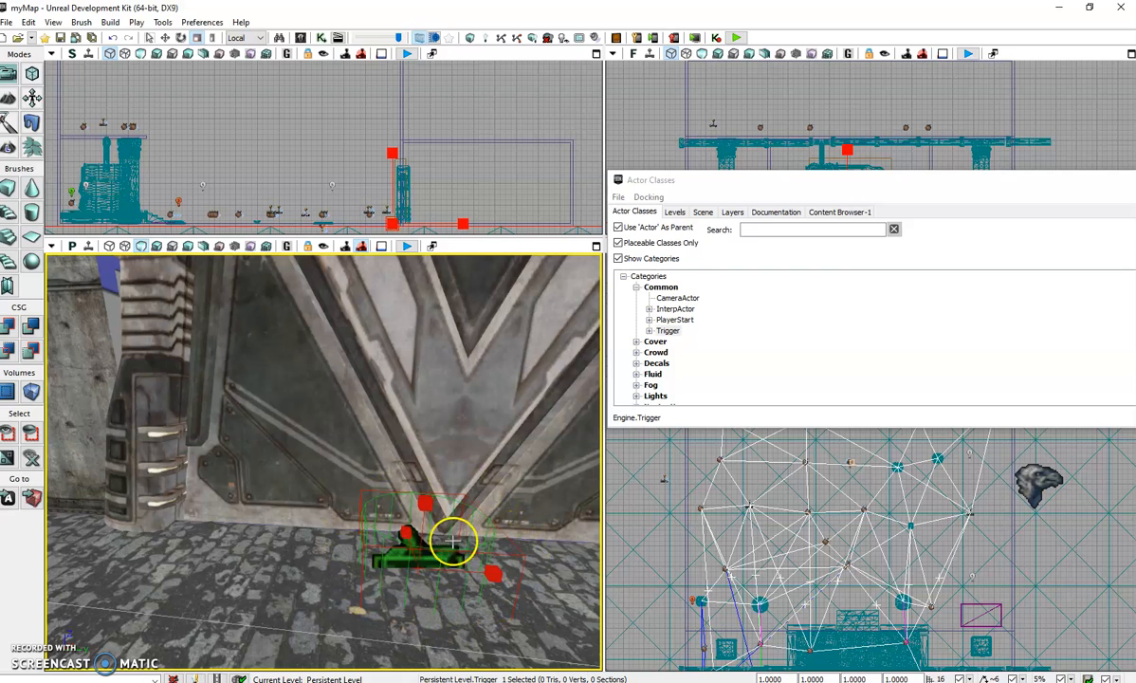
# - Clear the Actor Classes window off the viewports and move the trigger back into line with the door
pyautogui.moveTo(829, 181); pyautogui.dragTo(1135, 323)
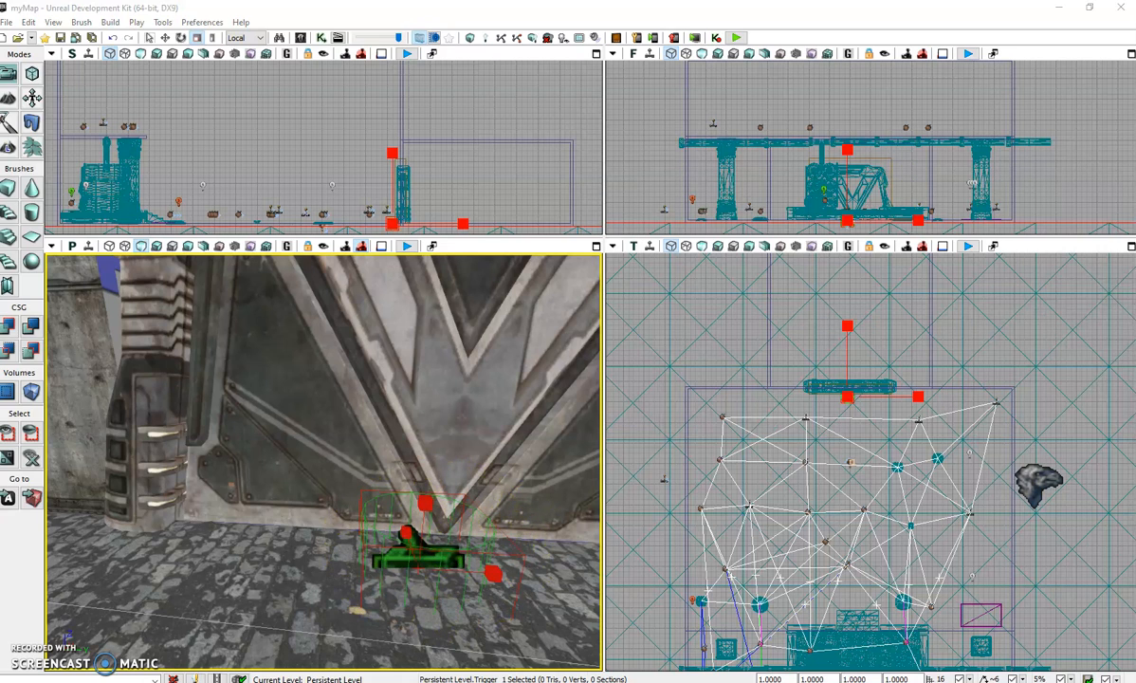
pyautogui.click(165, 38)
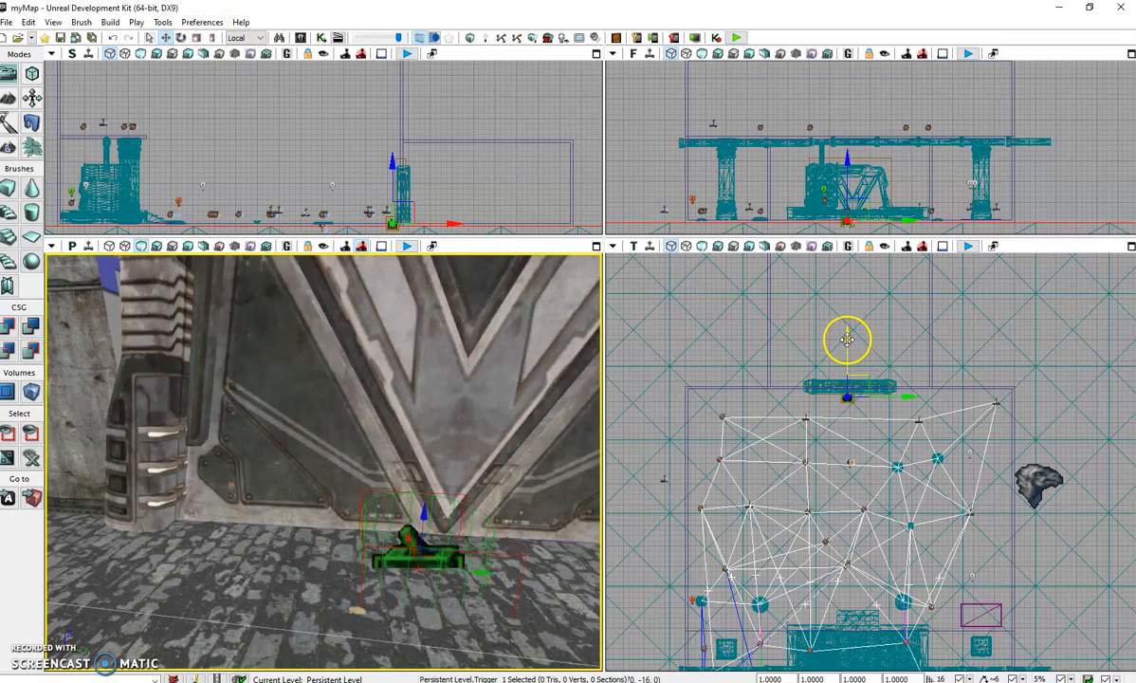
pyautogui.moveTo(847, 337); pyautogui.dragTo(845, 329)
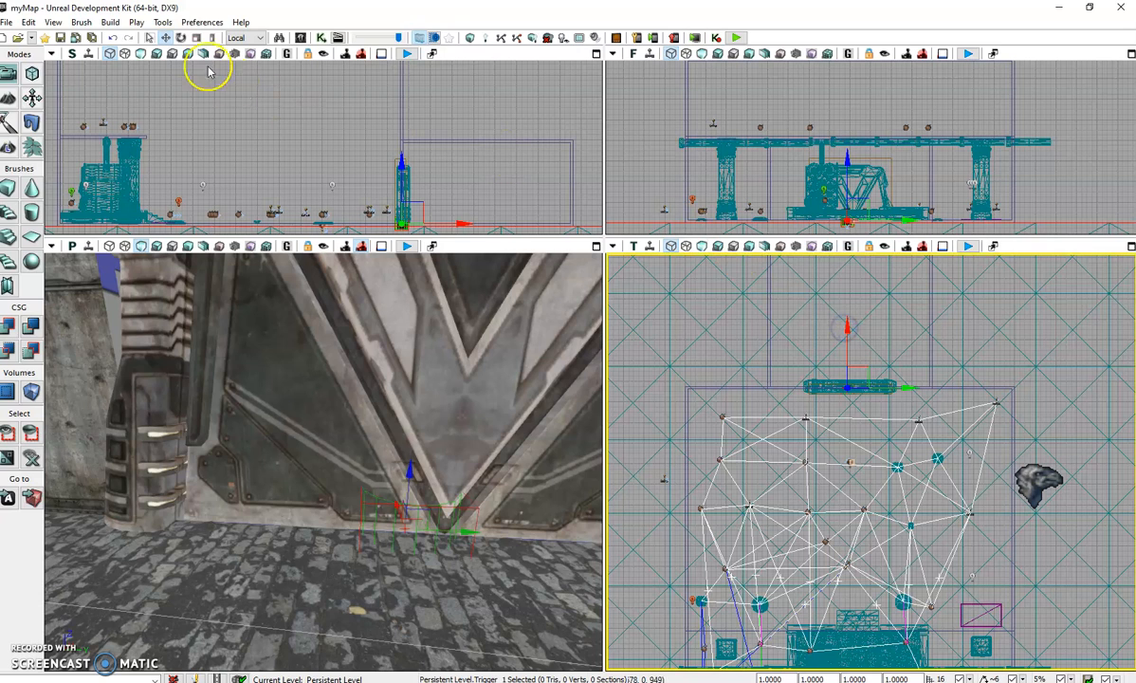
# - Scale the trigger outward so its radius spans the width of the door panel
pyautogui.click(195, 38)
pyautogui.moveTo(922, 390); pyautogui.dragTo(988, 392)
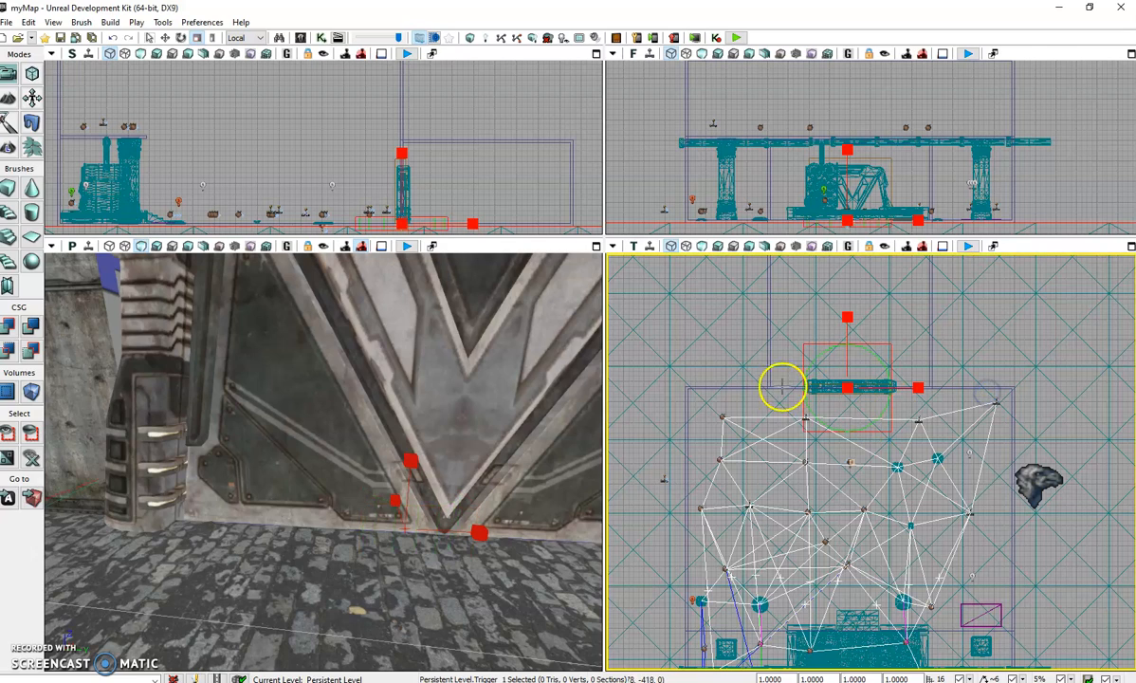
pyautogui.moveTo(816, 342); pyautogui.dragTo(809, 355, button='right')
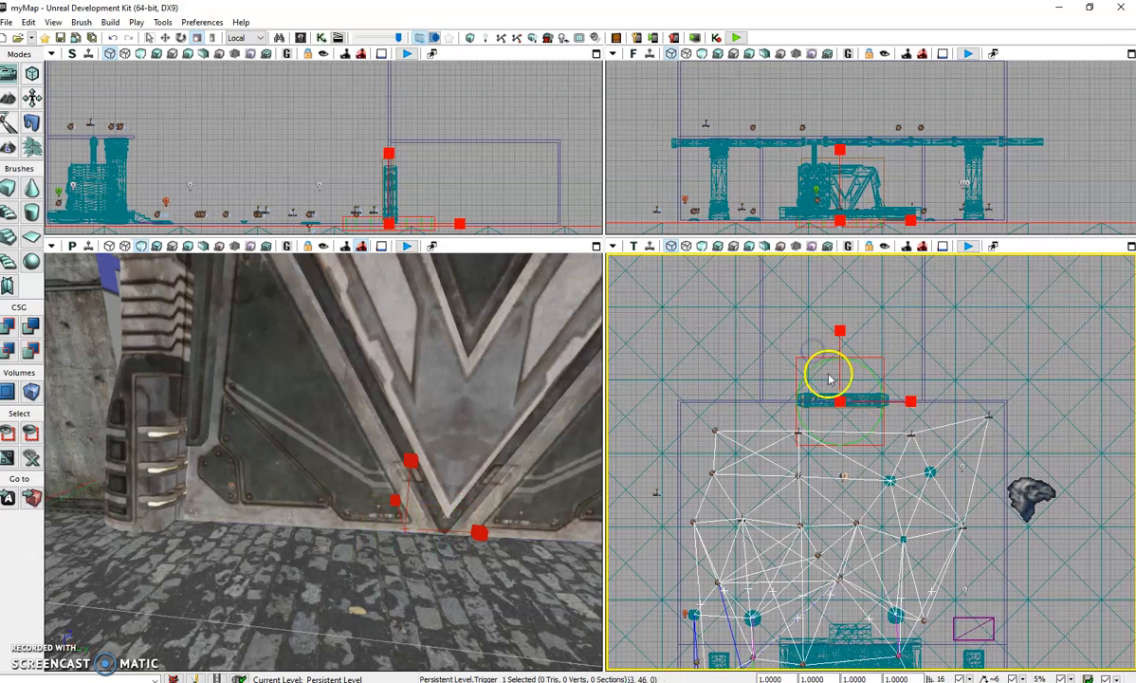
pyautogui.moveTo(954, 375); pyautogui.dragTo(1001, 356, button='right')
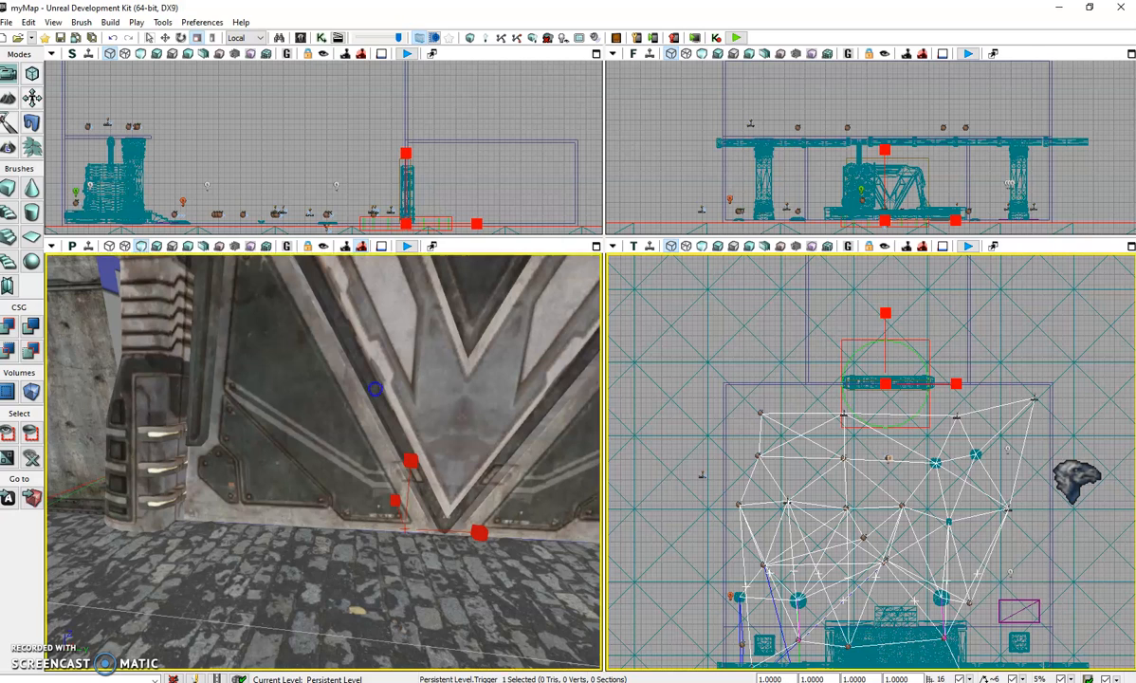
# - Convert the door panel from a StaticMeshActor to a Mover
pyautogui.click(373, 388)
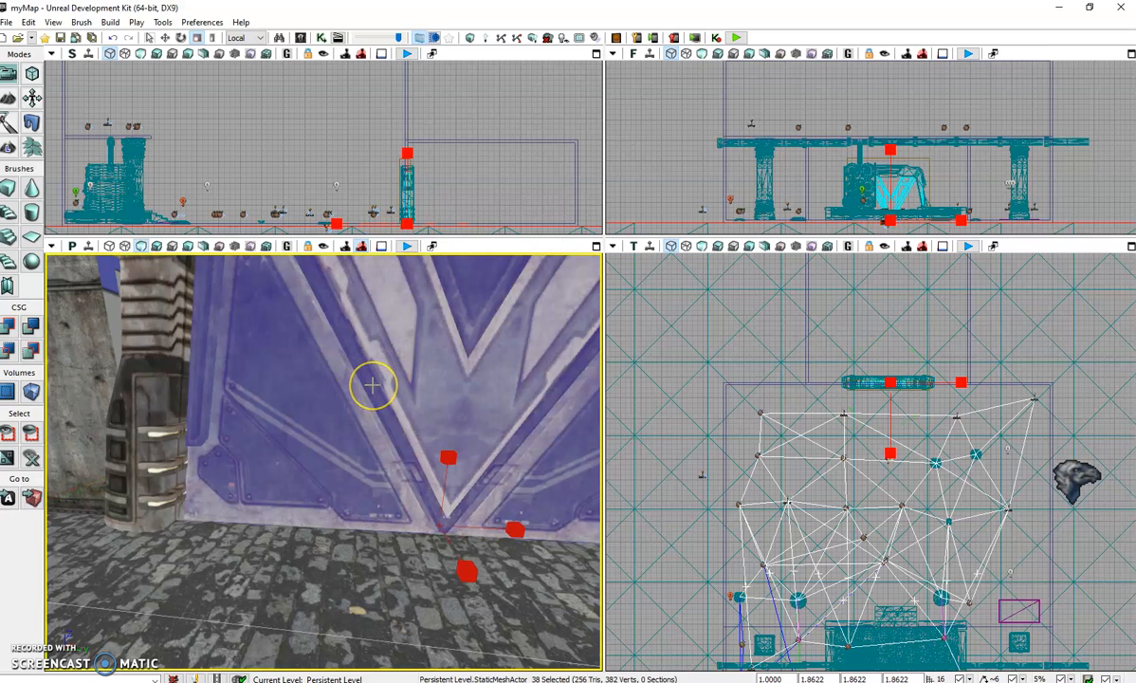
pyautogui.rightClick(373, 385)
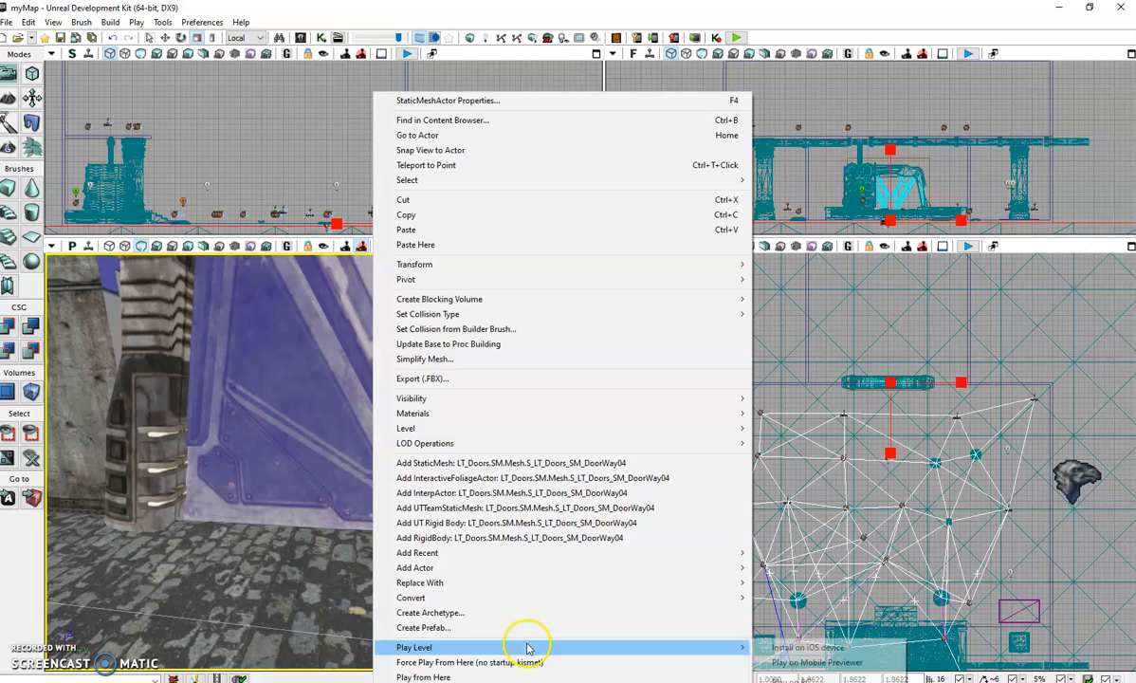
pyautogui.moveTo(512, 597)
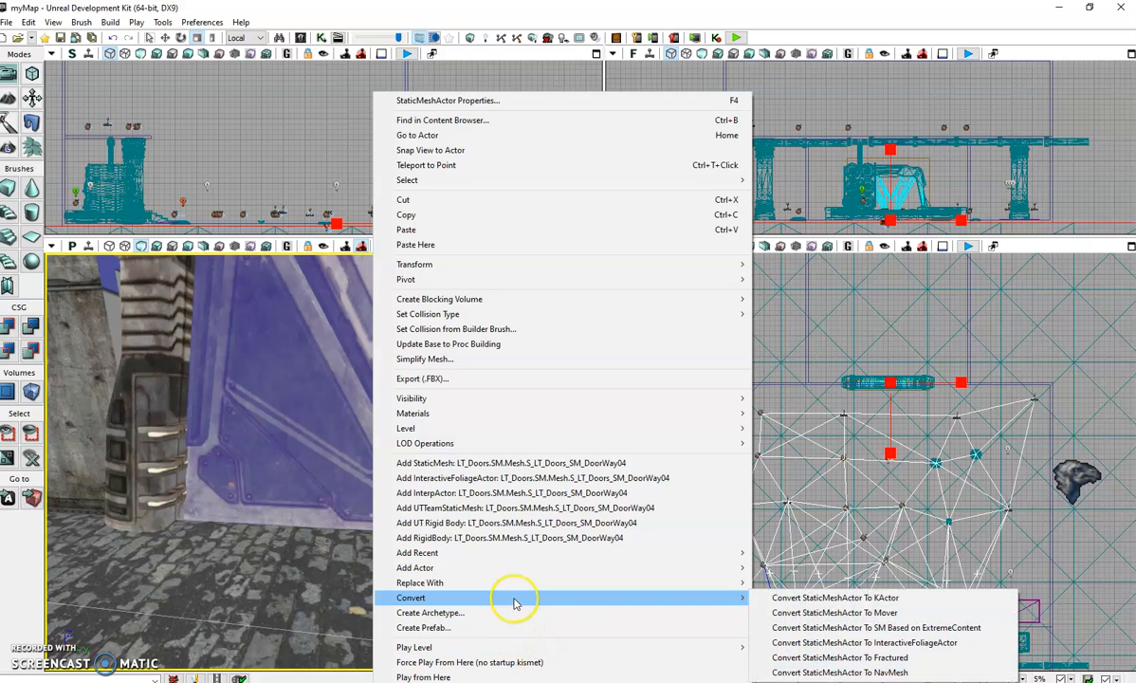
pyautogui.click(891, 613)
# - Set the door panel mover's collision type to Block All
pyautogui.rightClick(310, 390)
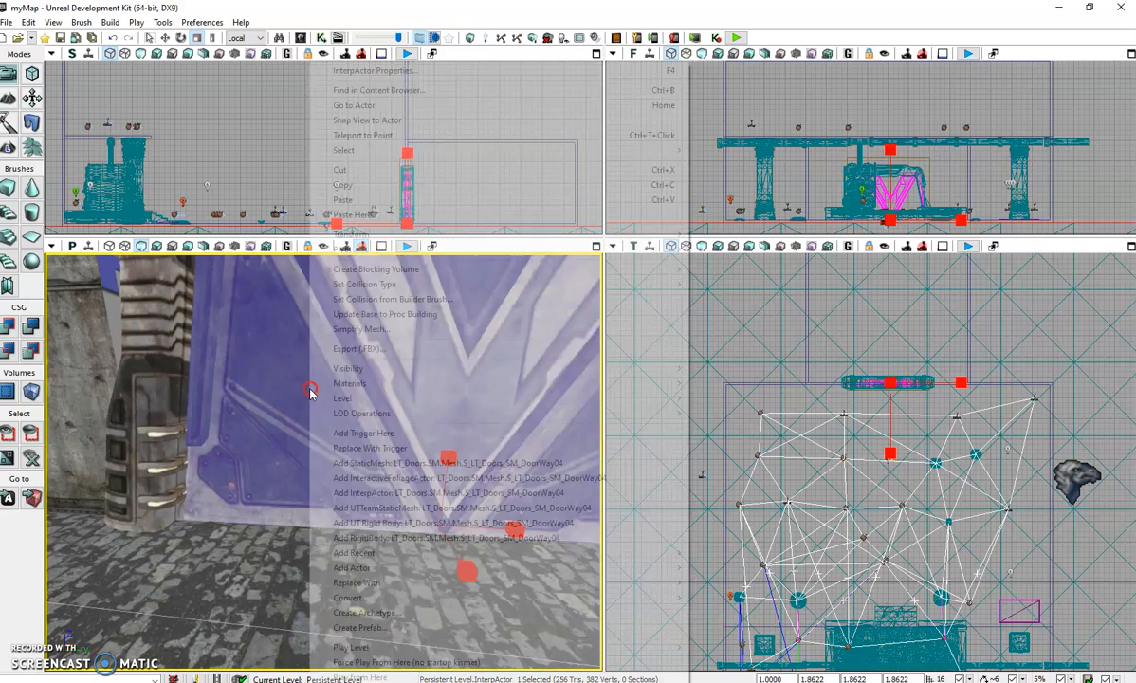
pyautogui.moveTo(313, 400)
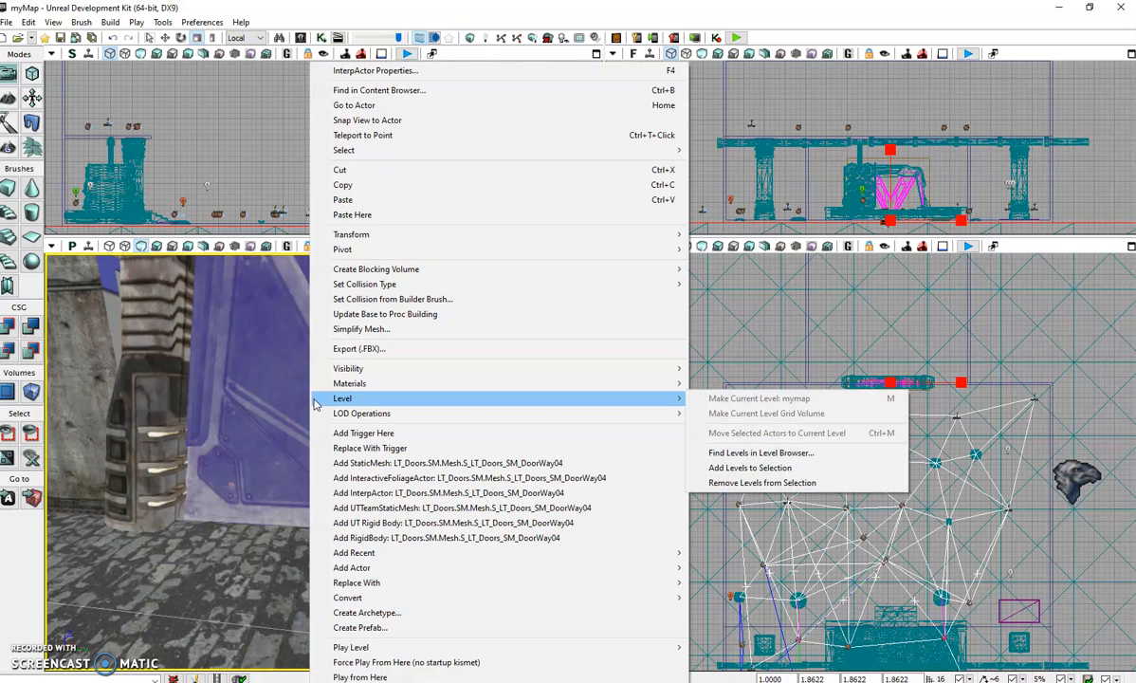
pyautogui.moveTo(448, 285)
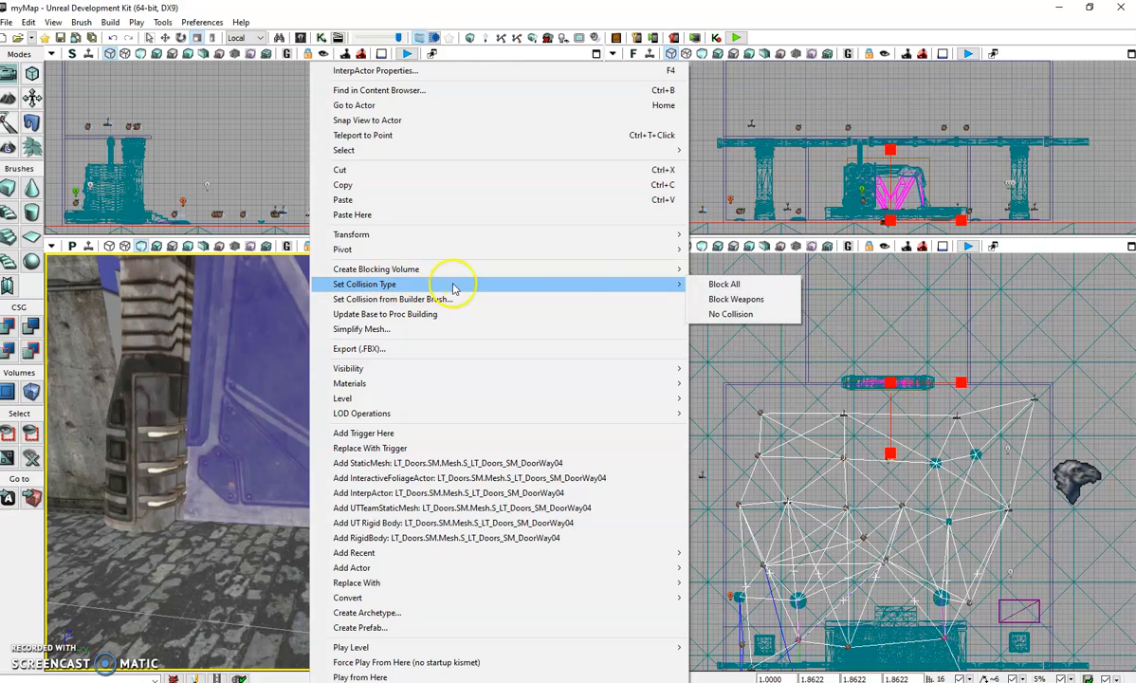
pyautogui.click(726, 285)
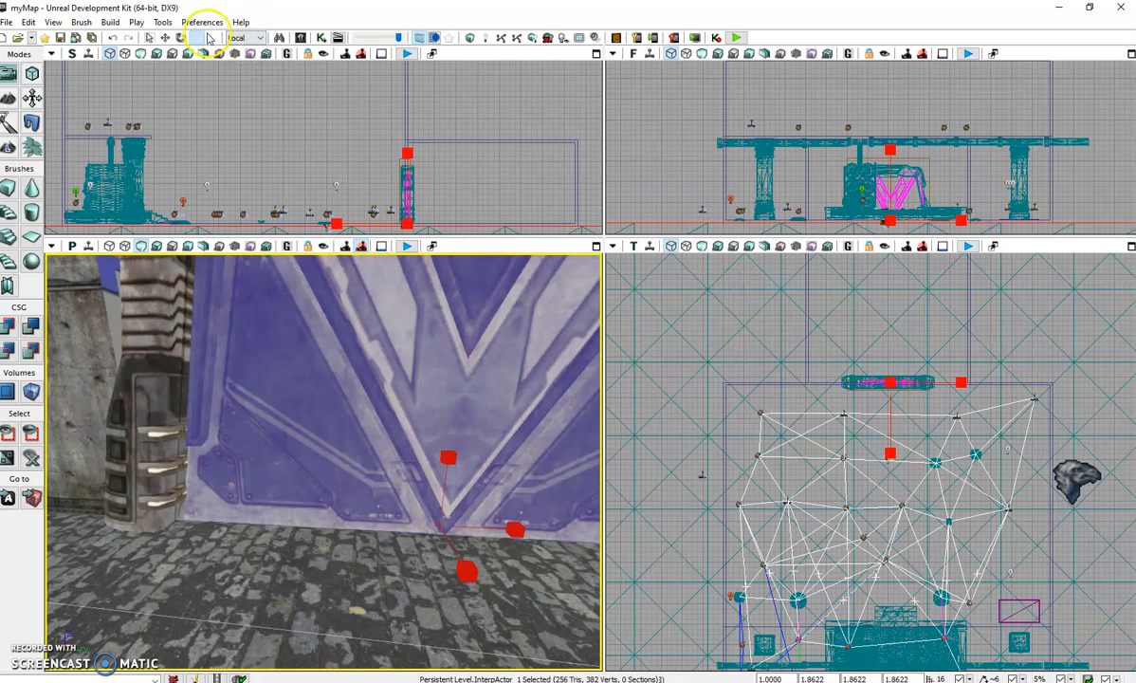
# - Open Kismet and create a new Mover event using InterpActor_1 in an empty area of the main sequence
pyautogui.click(321, 37)
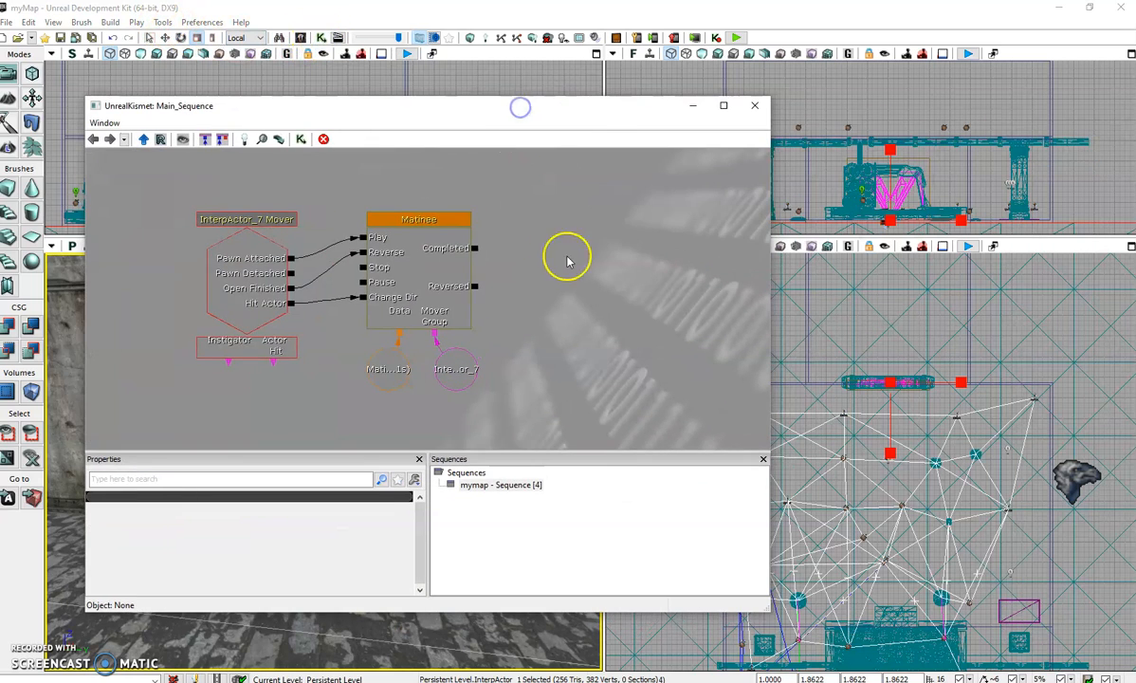
pyautogui.moveTo(568, 256); pyautogui.dragTo(633, 344)
pyautogui.moveTo(501, 214); pyautogui.dragTo(556, 346)
pyautogui.moveTo(521, 238); pyautogui.dragTo(520, 240)
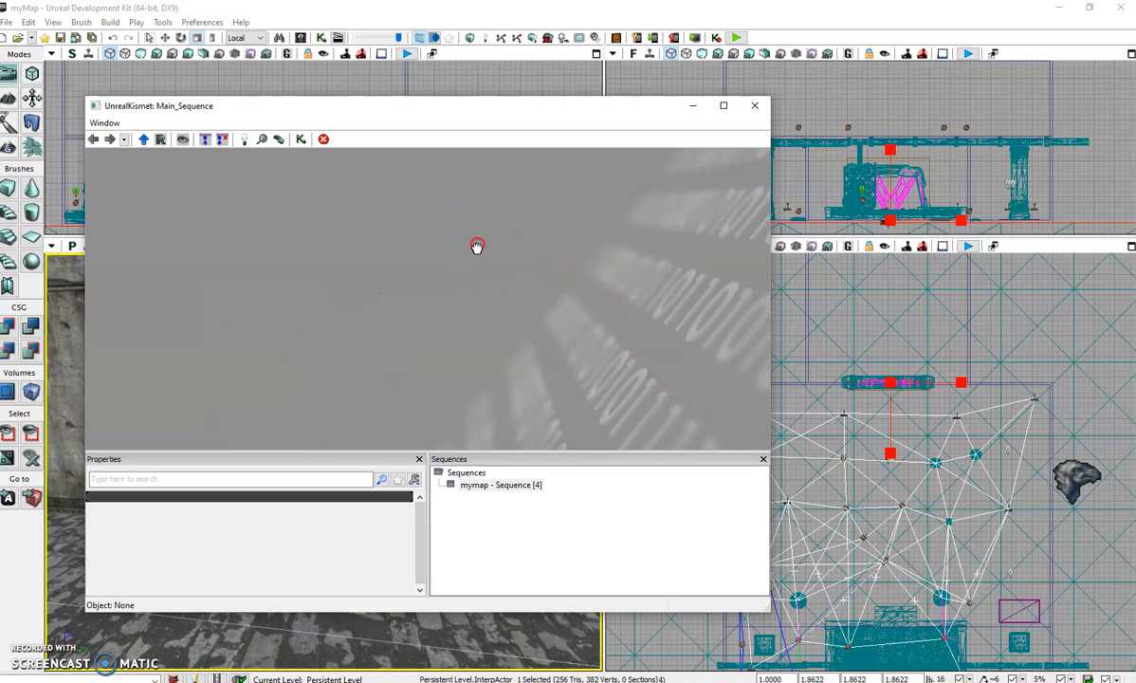
pyautogui.rightClick(300, 235)
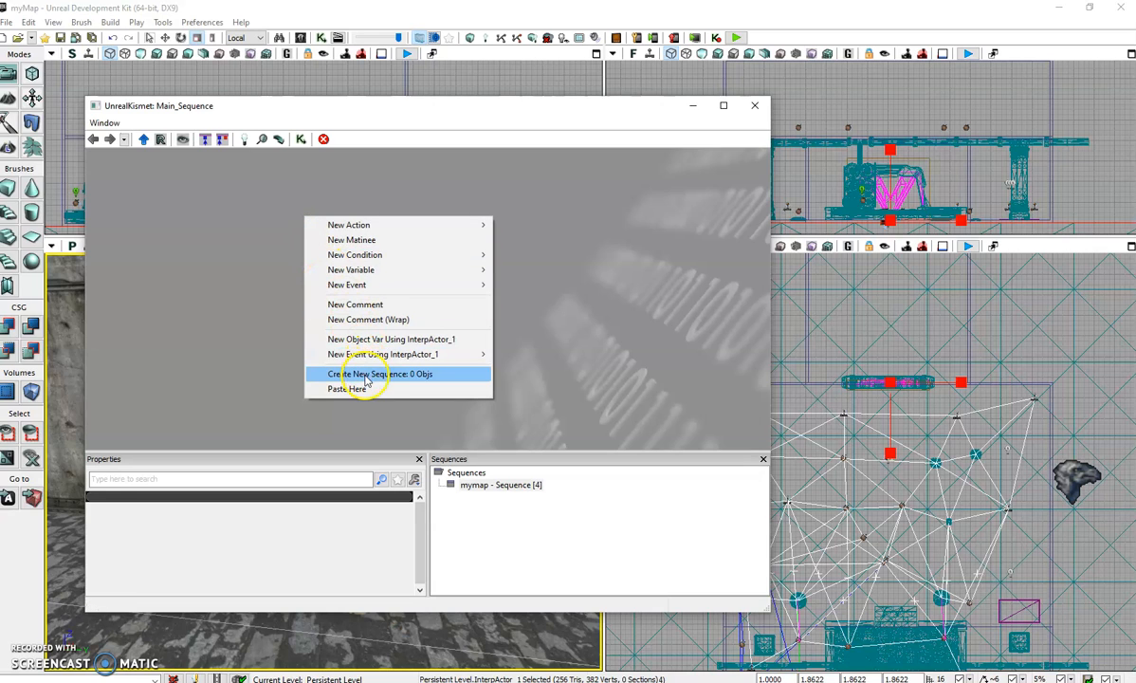
pyautogui.moveTo(405, 354)
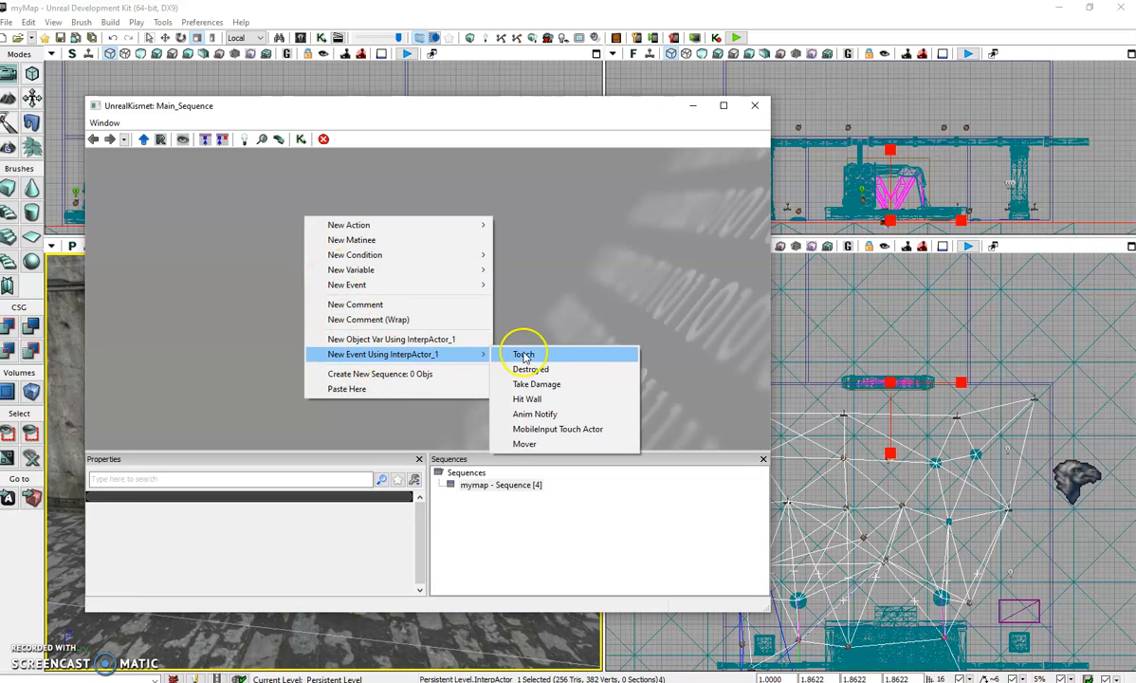
pyautogui.click(571, 446)
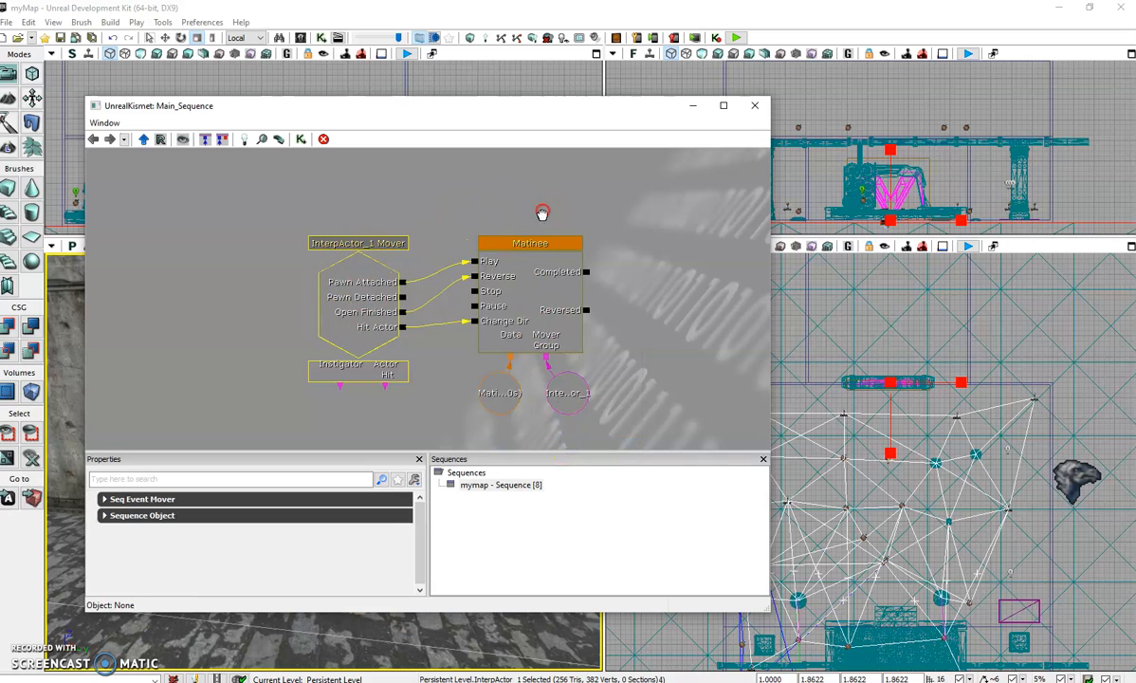
# - Delete the InterpActor_1 Mover event node, keeping its Matinee node and linked variables
pyautogui.moveTo(542, 213); pyautogui.dragTo(588, 195)
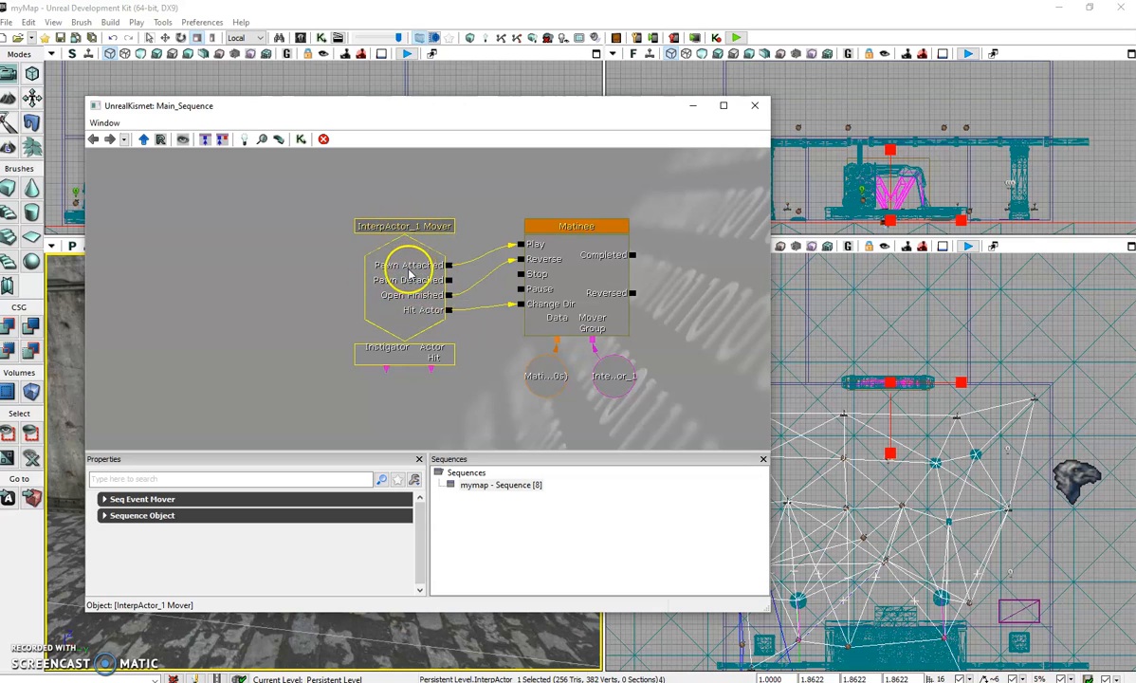
pyautogui.click(430, 226)
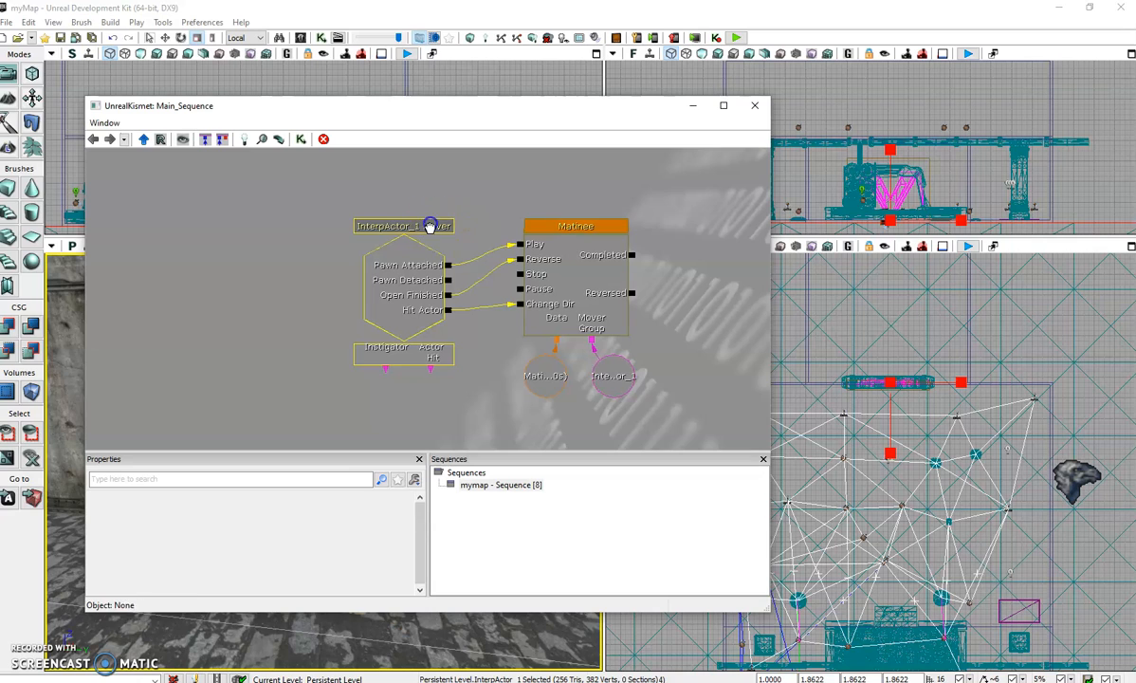
pyautogui.click(564, 226)
pyautogui.click(427, 227)
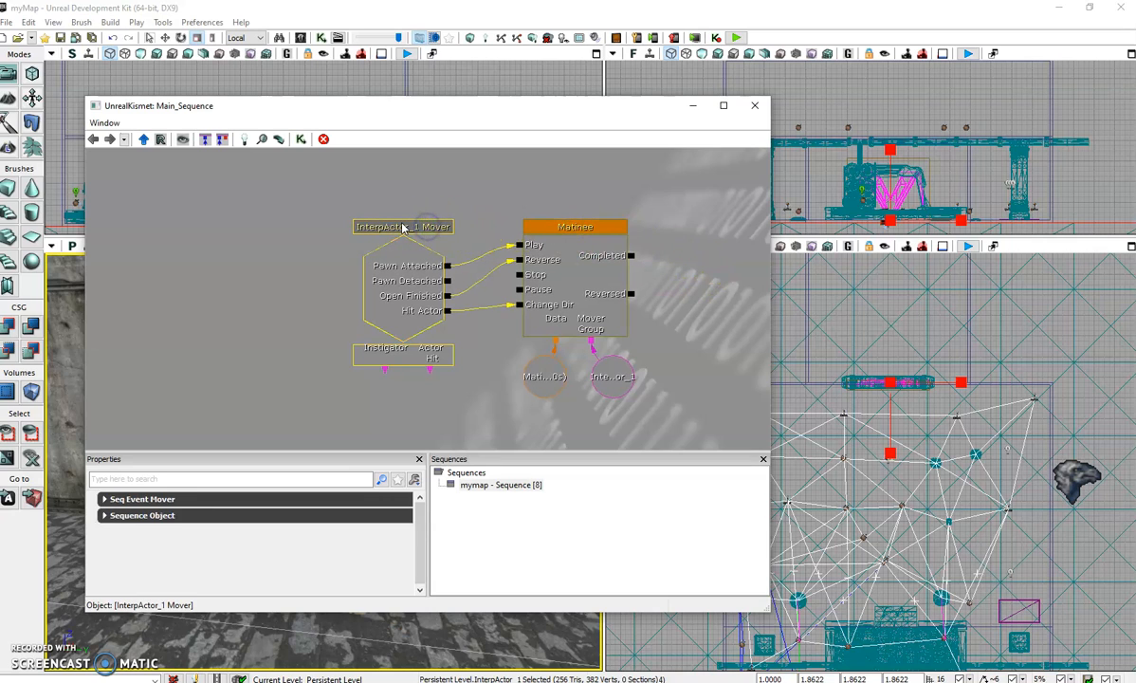
pyautogui.press('Delete')
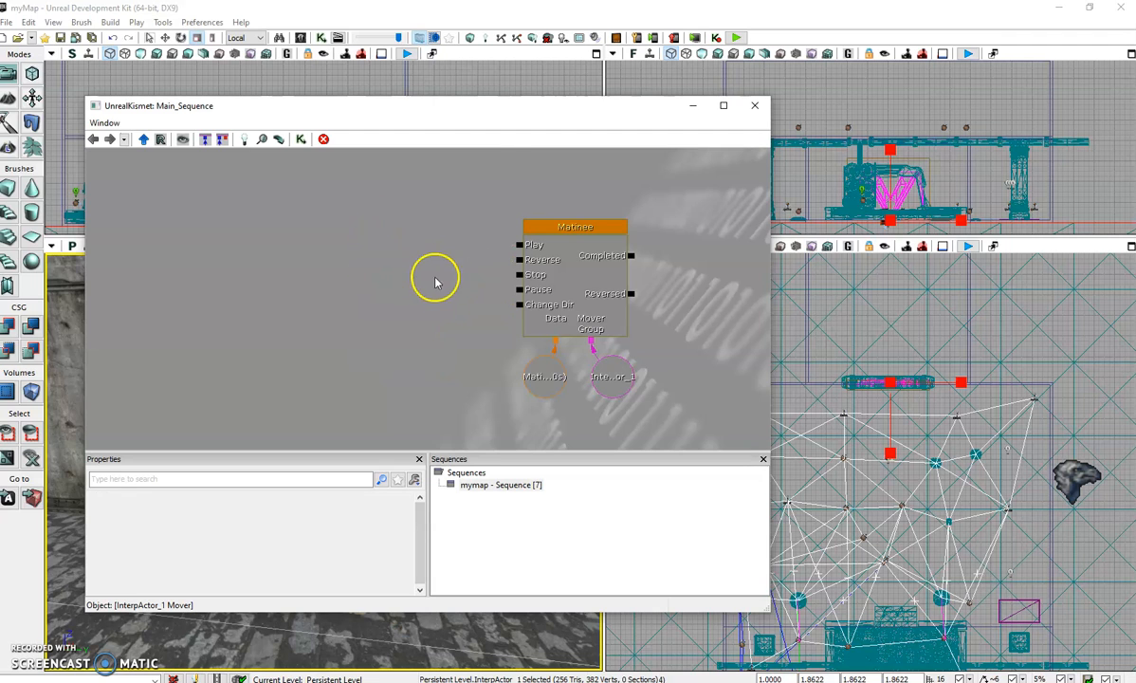
# - Add a Touch event in Kismet using the trigger at the door, and place its node beside the Matinee node
pyautogui.moveTo(479, 112); pyautogui.dragTo(963, 154)
pyautogui.click(447, 525)
pyautogui.click(439, 576)
pyautogui.moveTo(490, 560); pyautogui.dragTo(412, 544)
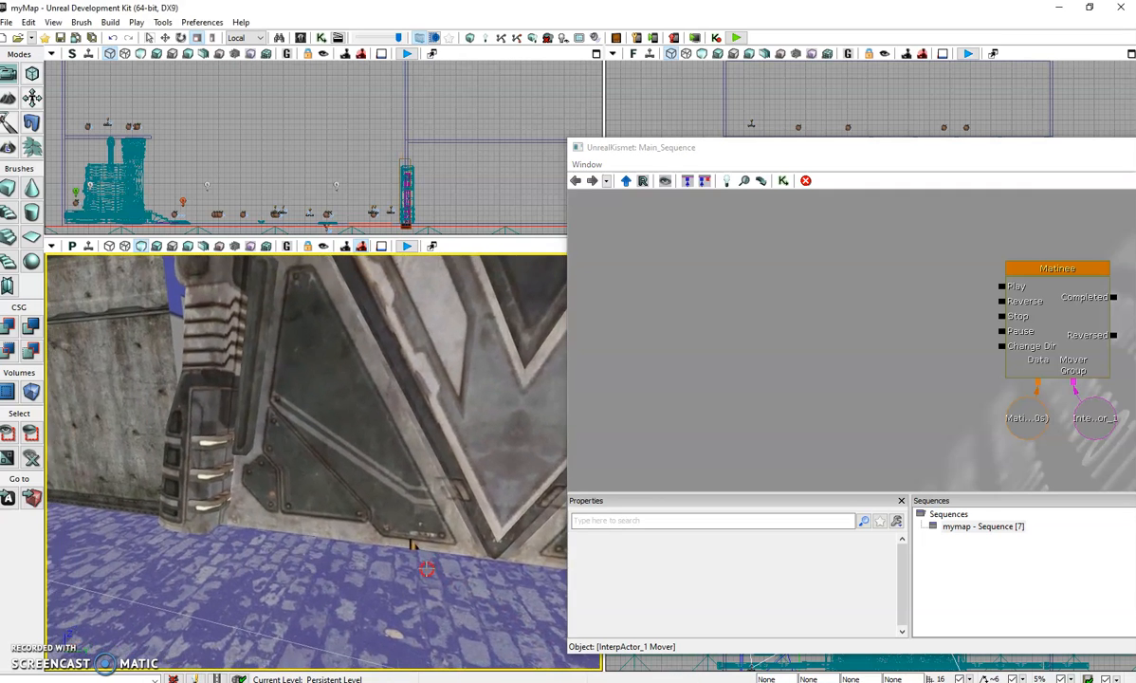
pyautogui.click(411, 546)
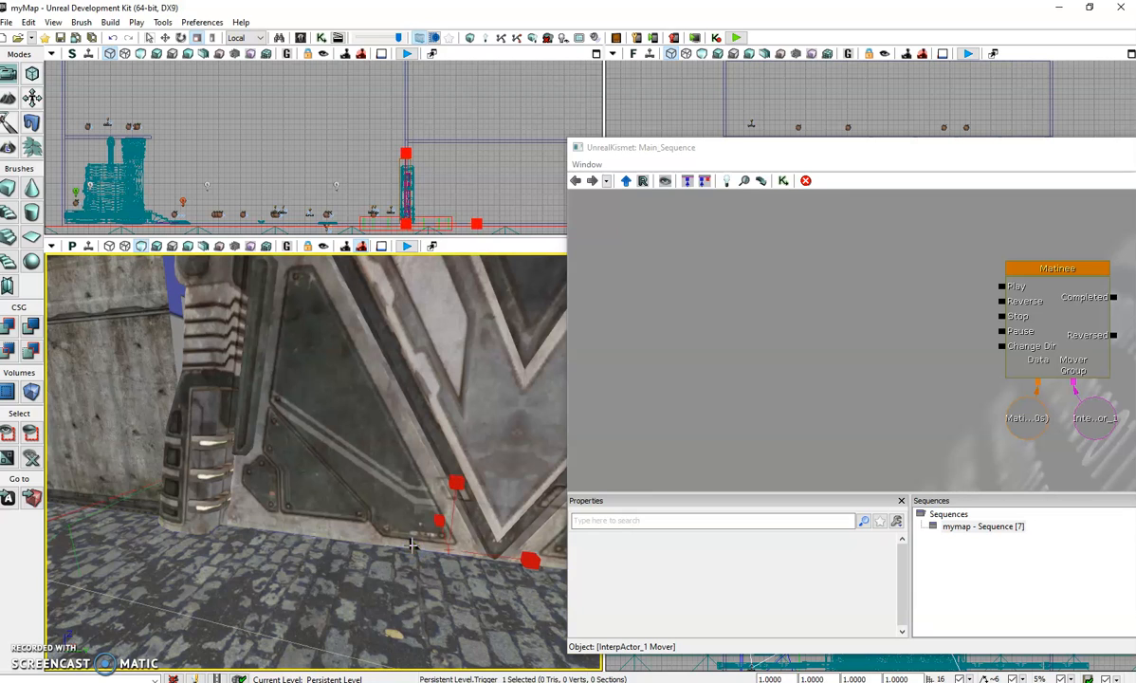
pyautogui.click(819, 298)
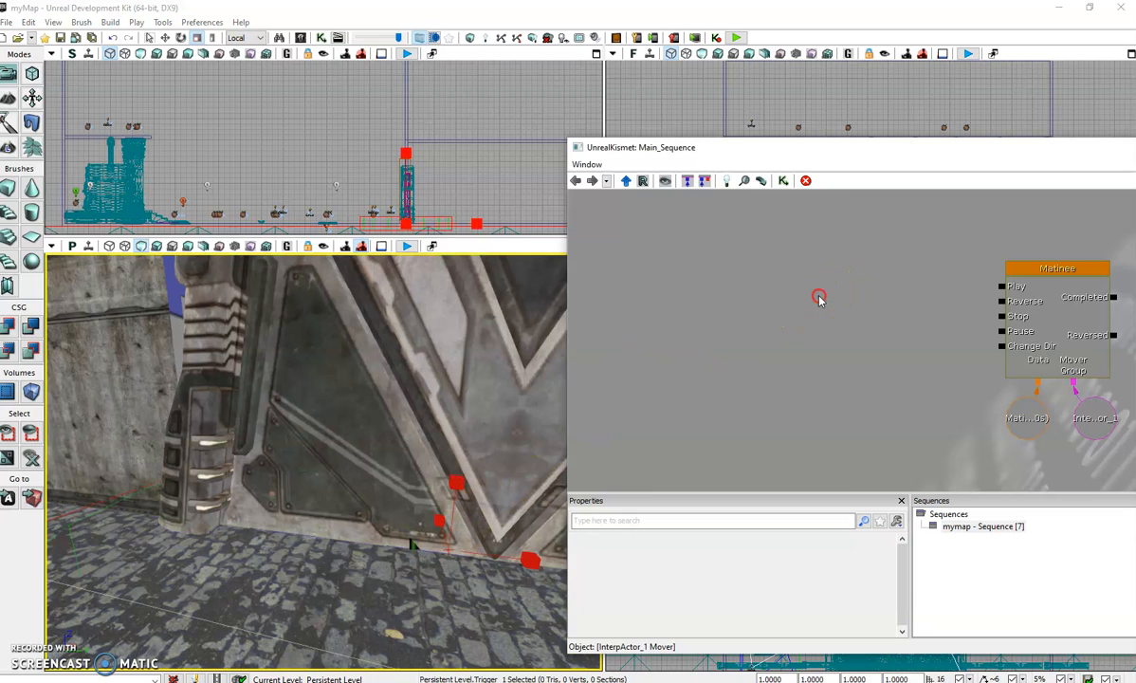
pyautogui.rightClick(819, 298)
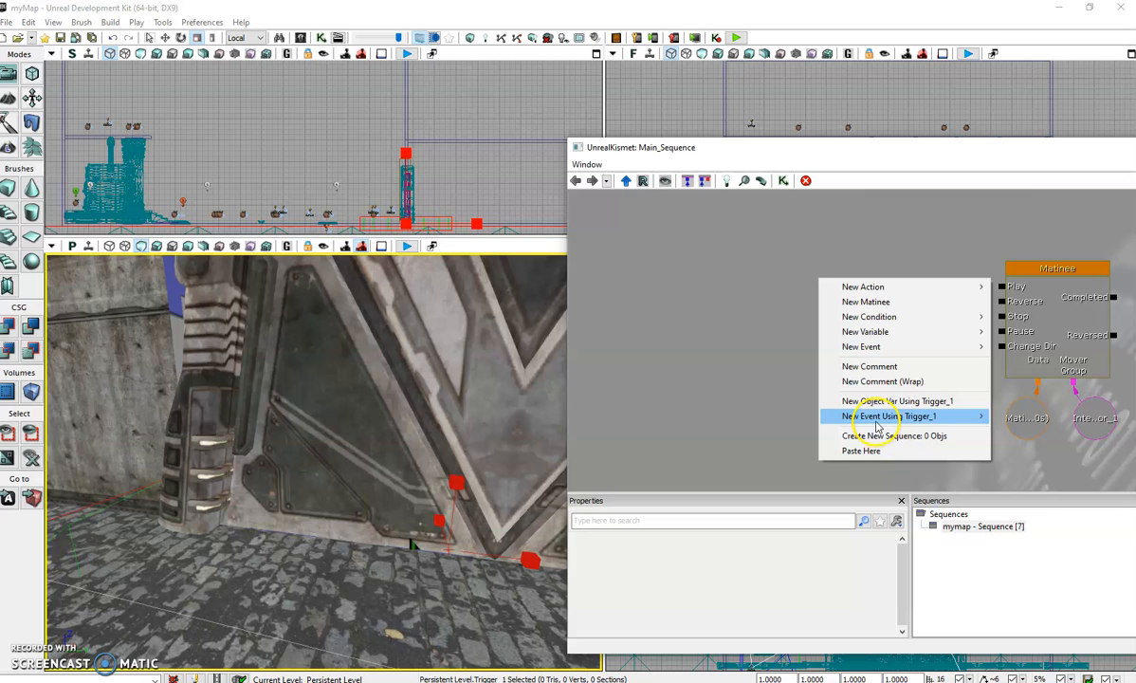
pyautogui.moveTo(875, 422)
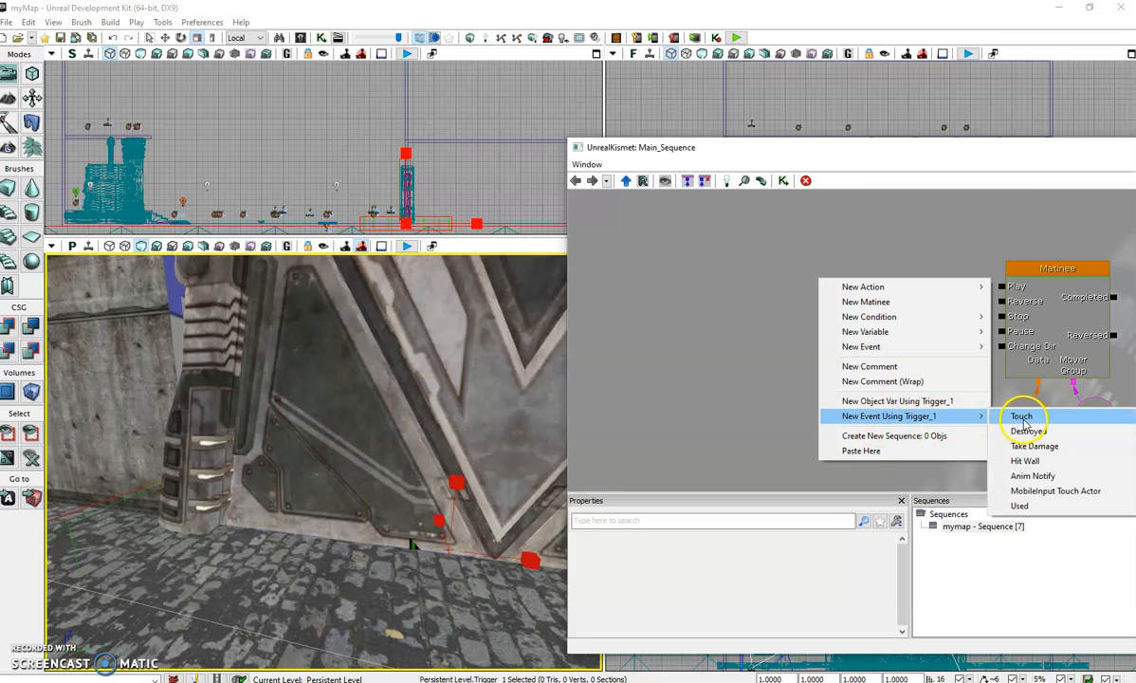
pyautogui.click(1022, 419)
pyautogui.click(877, 306)
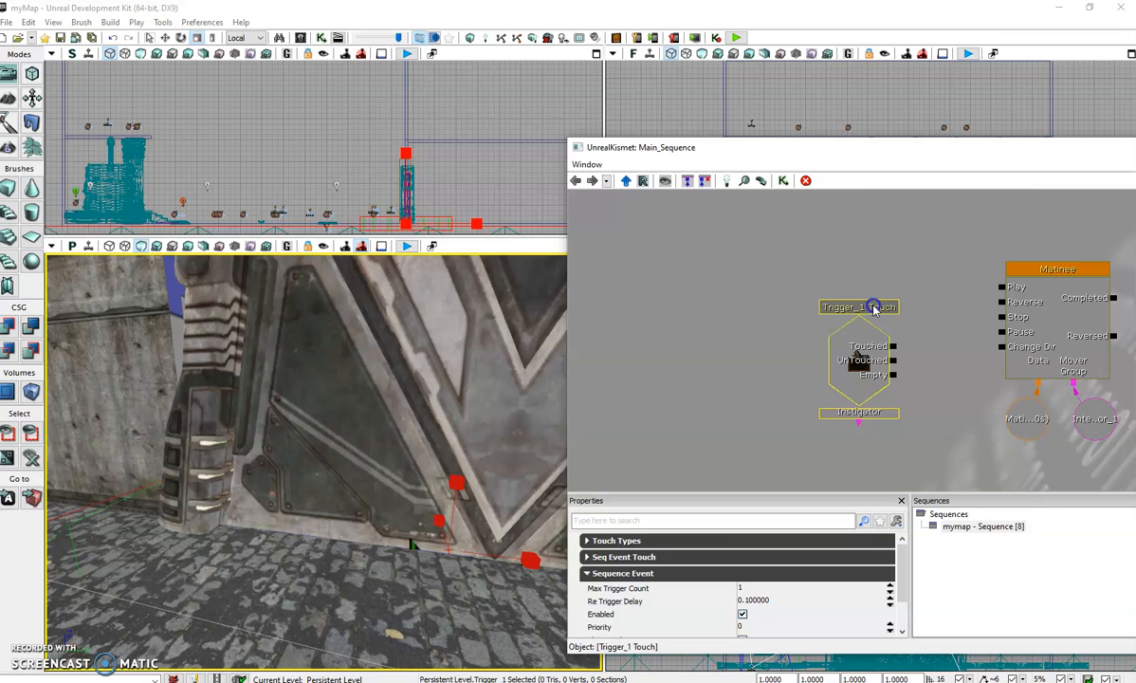
pyautogui.moveTo(873, 307); pyautogui.dragTo(878, 254)
pyautogui.click(906, 306)
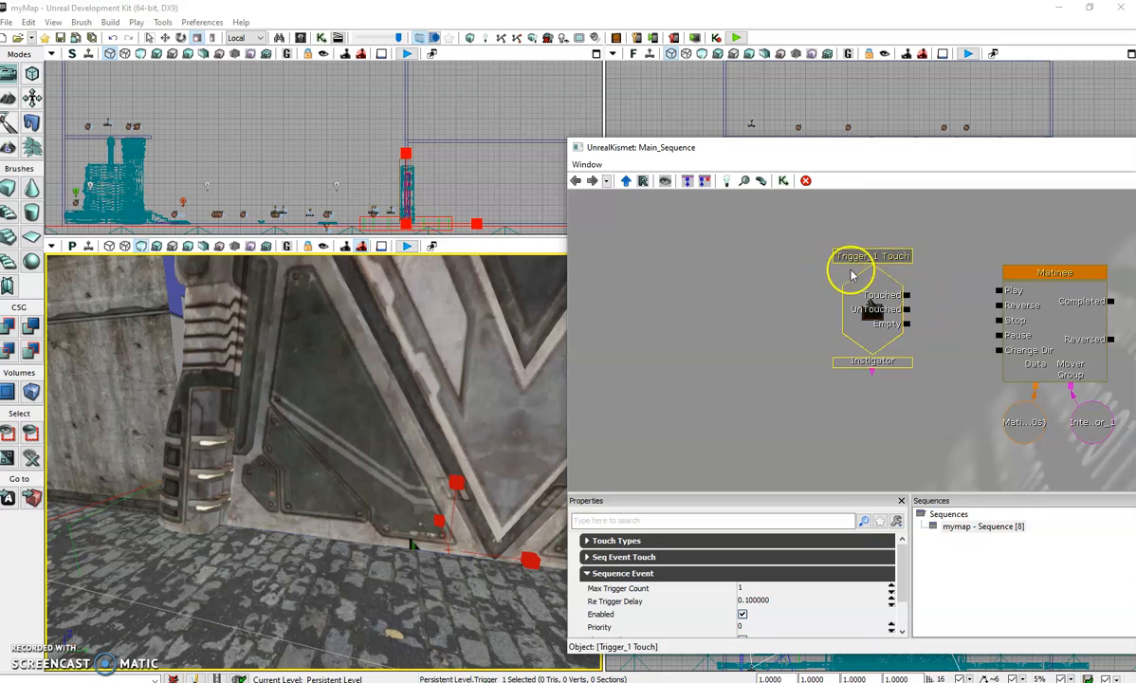
# - Connect the trigger event's Touched output to the Matinee's Play input and its Empty output to Reverse
pyautogui.moveTo(908, 300); pyautogui.dragTo(972, 292)
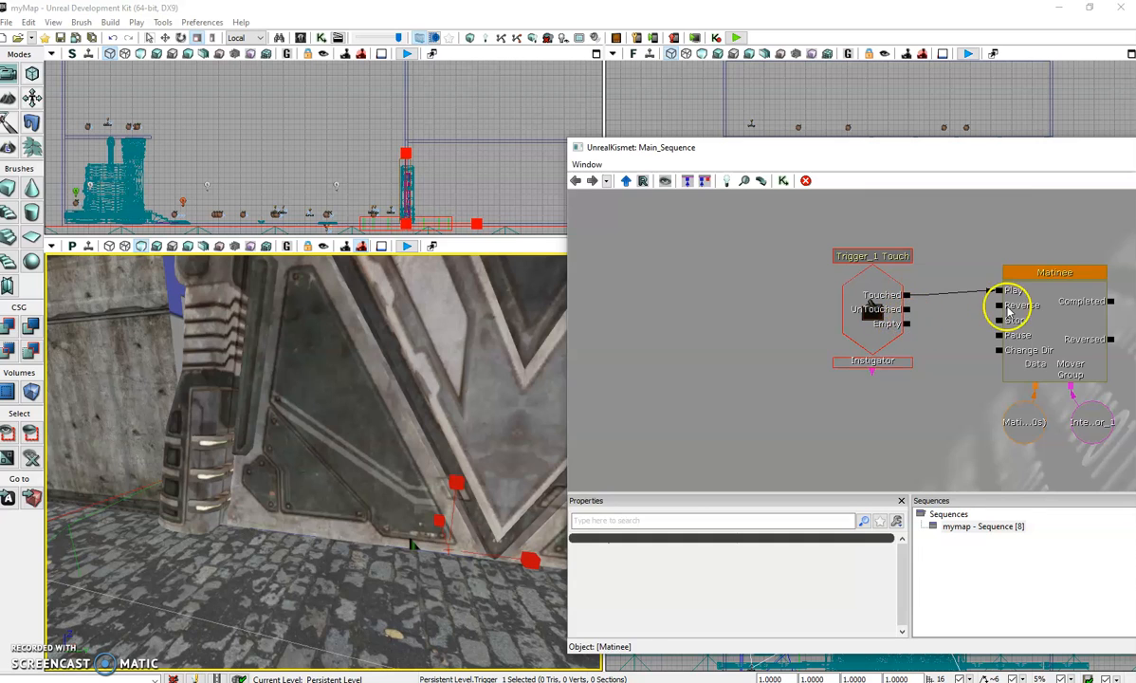
pyautogui.moveTo(909, 327); pyautogui.dragTo(939, 323)
pyautogui.moveTo(976, 233); pyautogui.dragTo(856, 238, button='right')
pyautogui.click(774, 261)
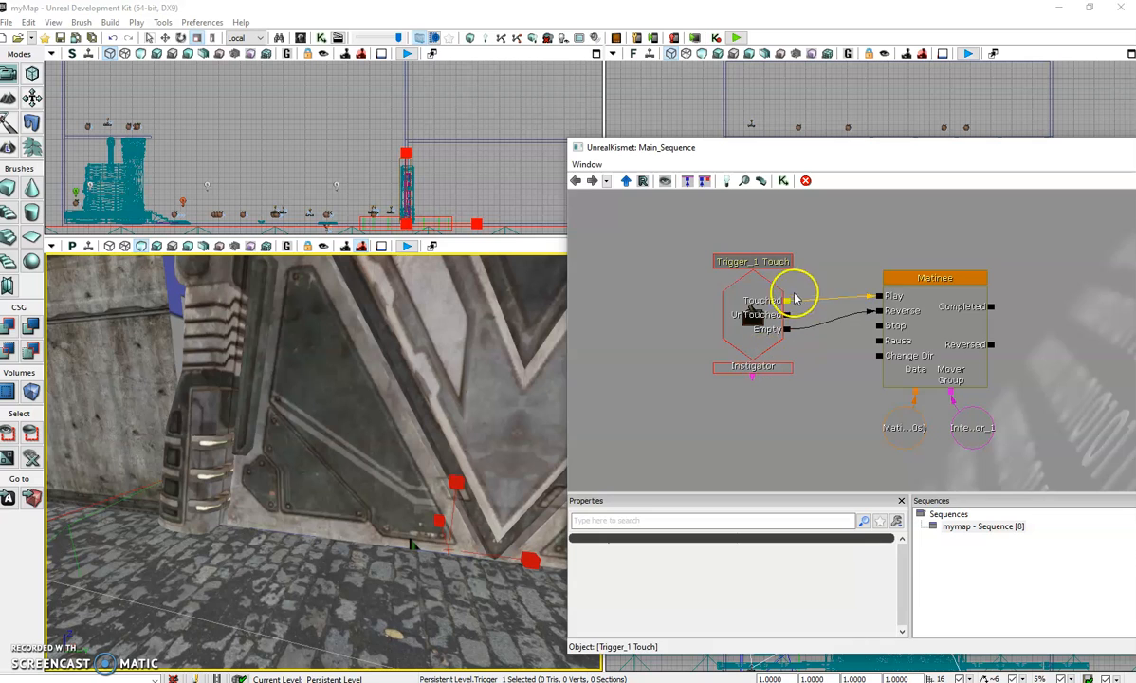
pyautogui.click(795, 332)
# - Open the Matinee for editing and shorten its sequence length to about 1.145 seconds
pyautogui.click(950, 283)
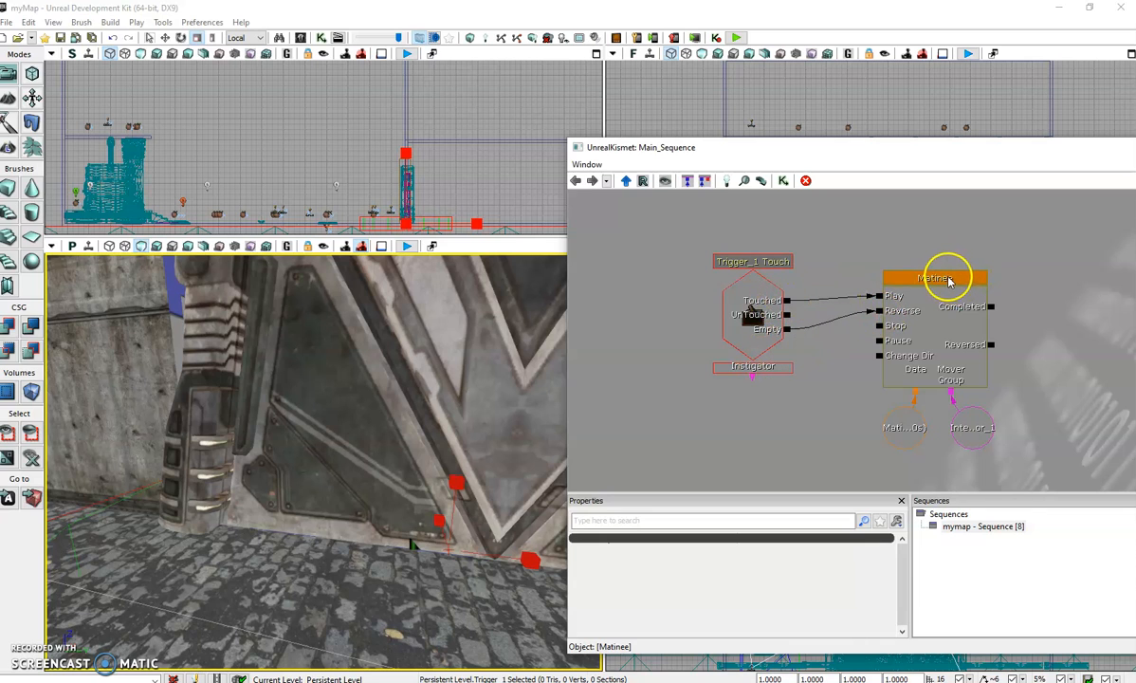
pyautogui.doubleClick(947, 280)
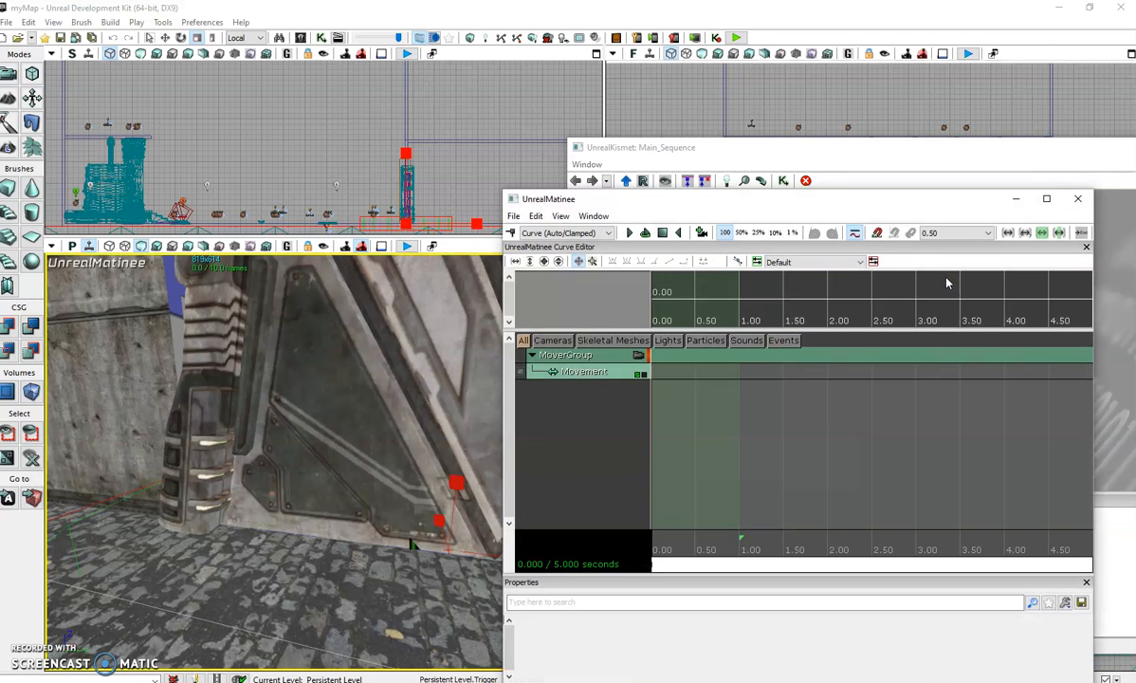
pyautogui.moveTo(815, 196); pyautogui.dragTo(781, 133)
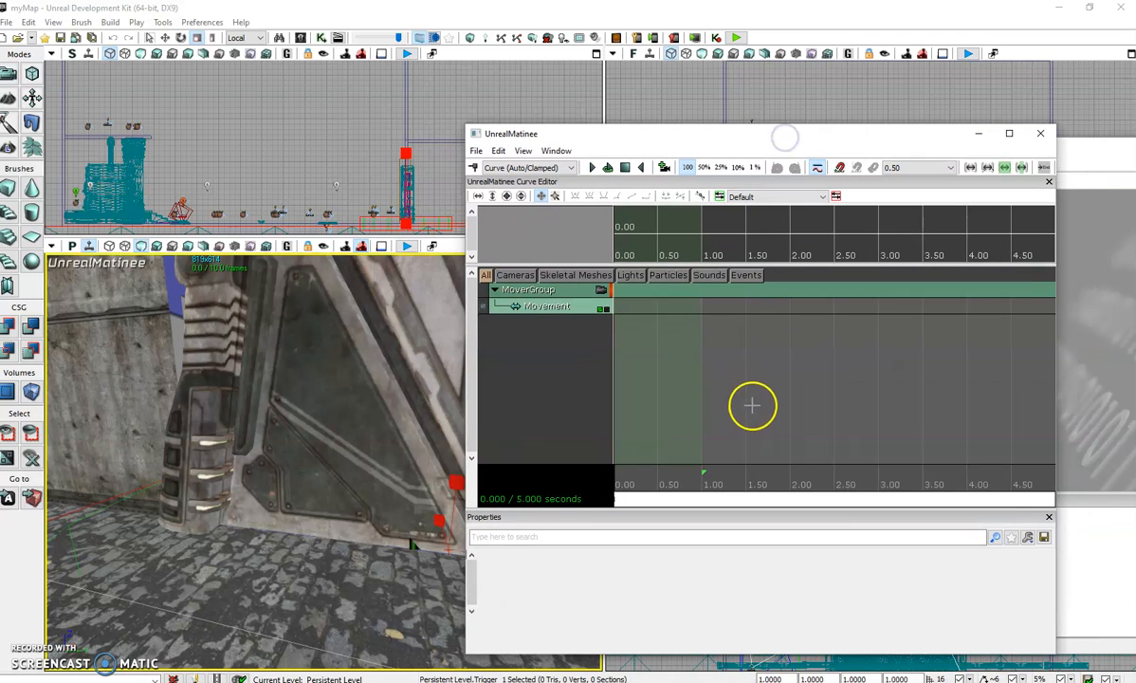
pyautogui.scroll(-3, 758, 398)
pyautogui.moveTo(933, 471); pyautogui.dragTo(739, 472)
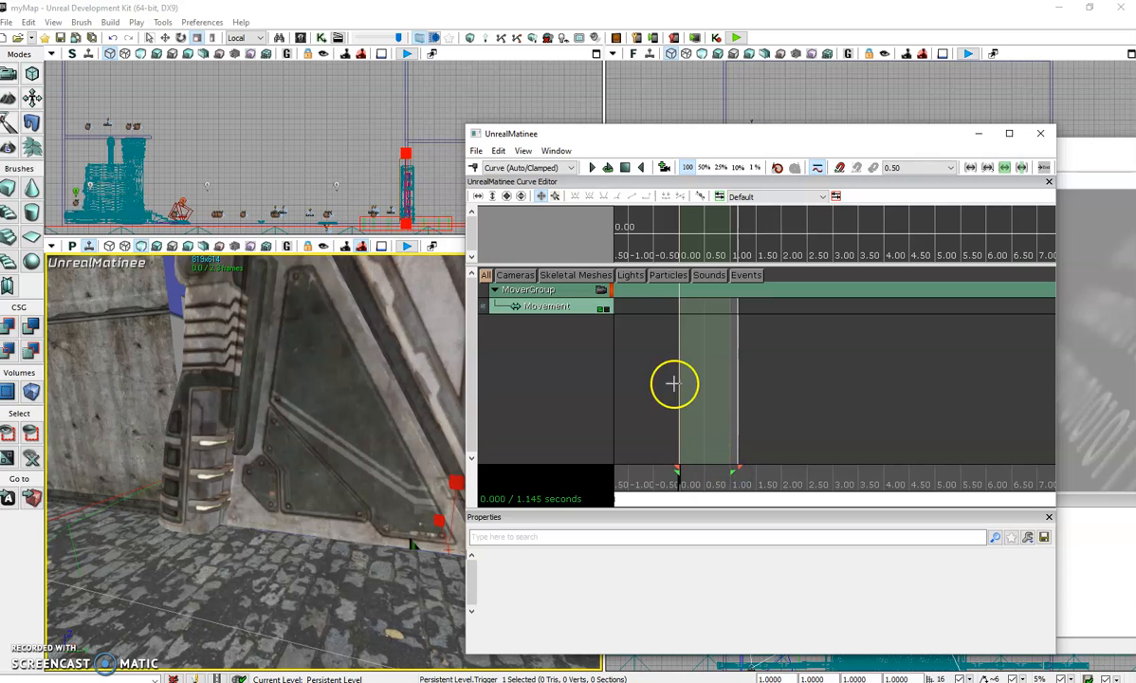
# - Uncover the viewport, switch to the translate tool, and add a keyframe at 0.00 seconds on the Matinee's Movement track
pyautogui.moveTo(730, 129); pyautogui.dragTo(994, 253)
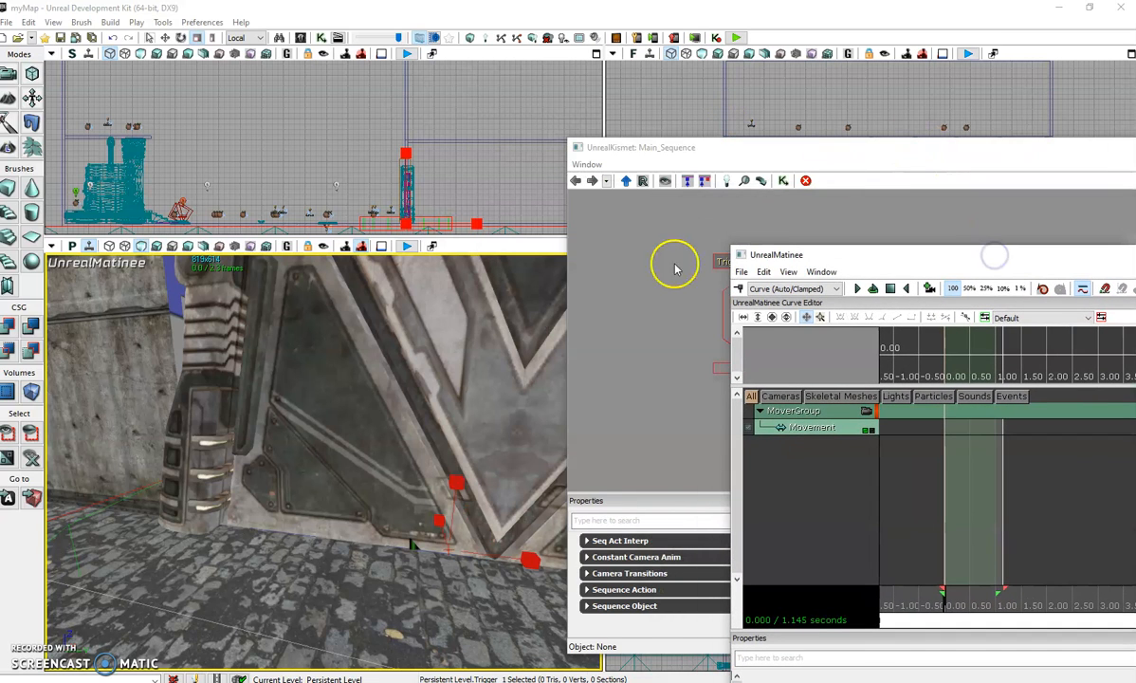
pyautogui.click(165, 37)
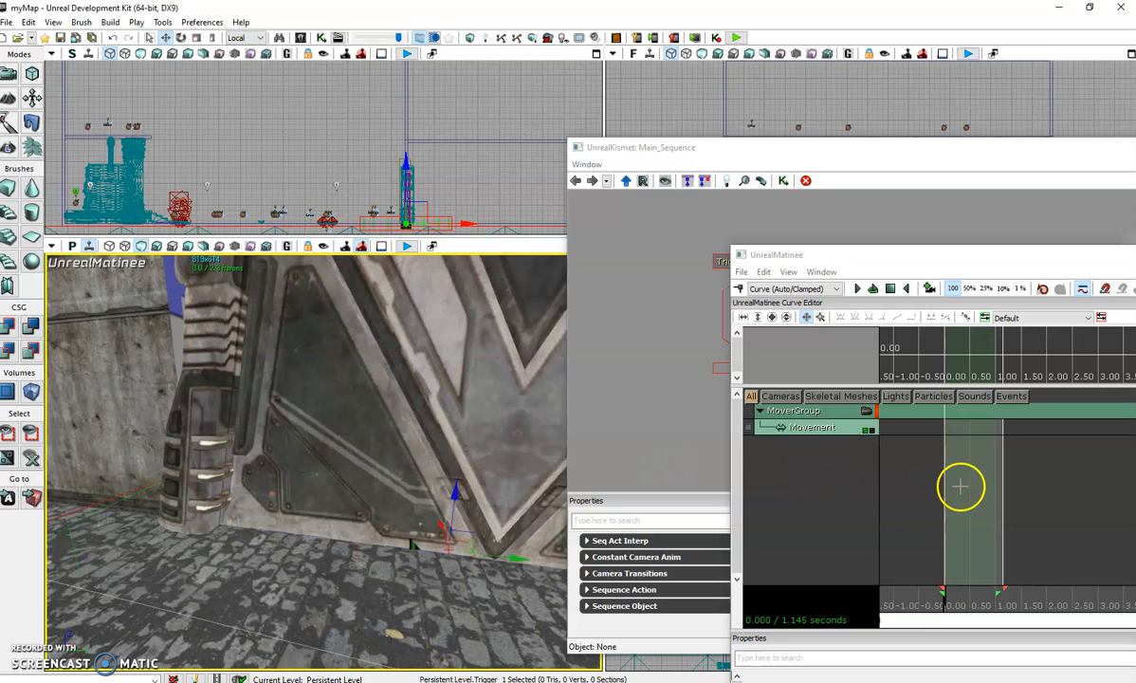
pyautogui.press('Return')
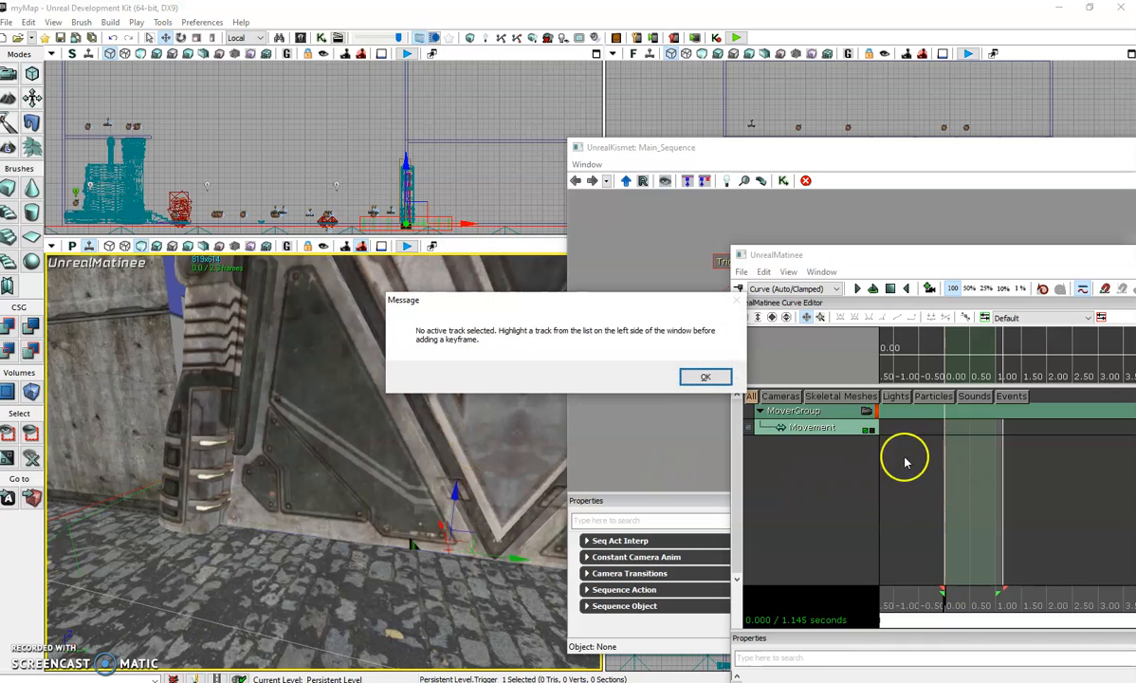
pyautogui.click(706, 379)
pyautogui.click(801, 427)
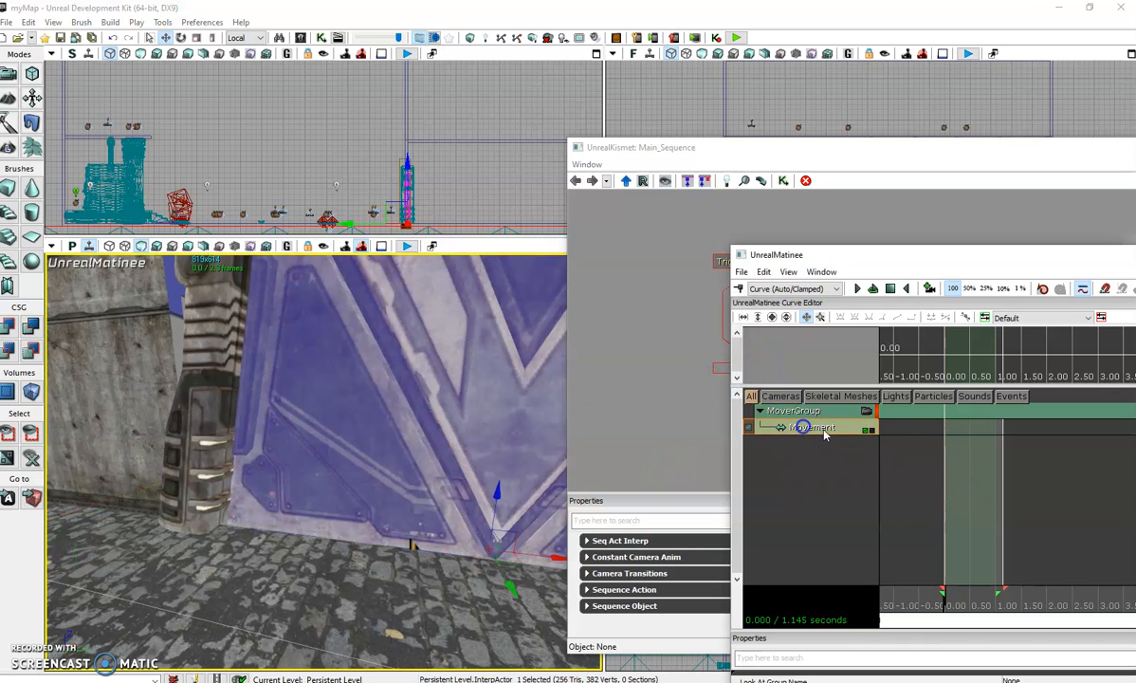
pyautogui.press('Return')
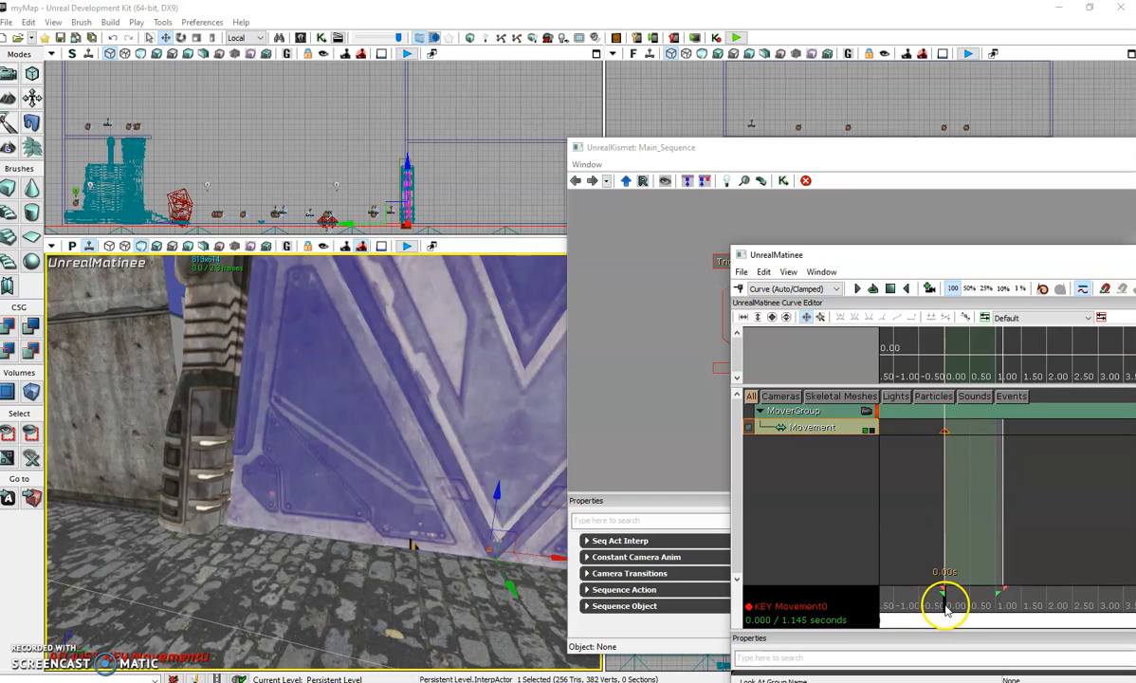
# - Raise the door above its opening at about 1.046 seconds, add a Movement keyframe there, and close the Matinee editor
pyautogui.moveTo(944, 608); pyautogui.dragTo(999, 608)
pyautogui.moveTo(505, 487); pyautogui.dragTo(527, 176)
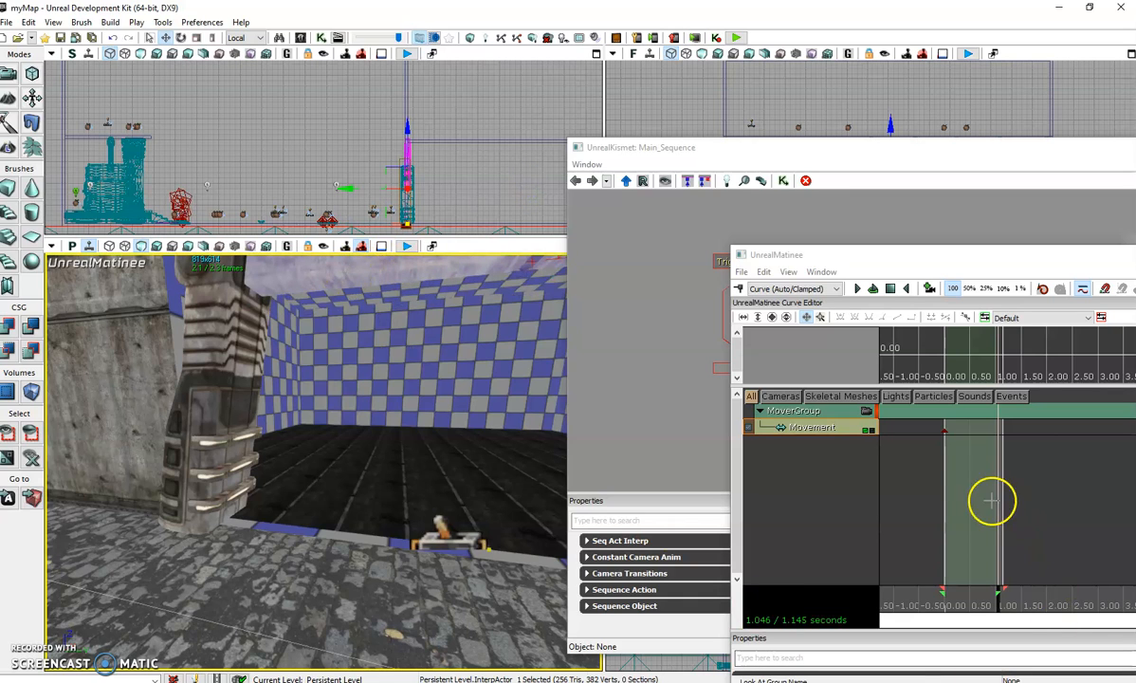
pyautogui.press('Return')
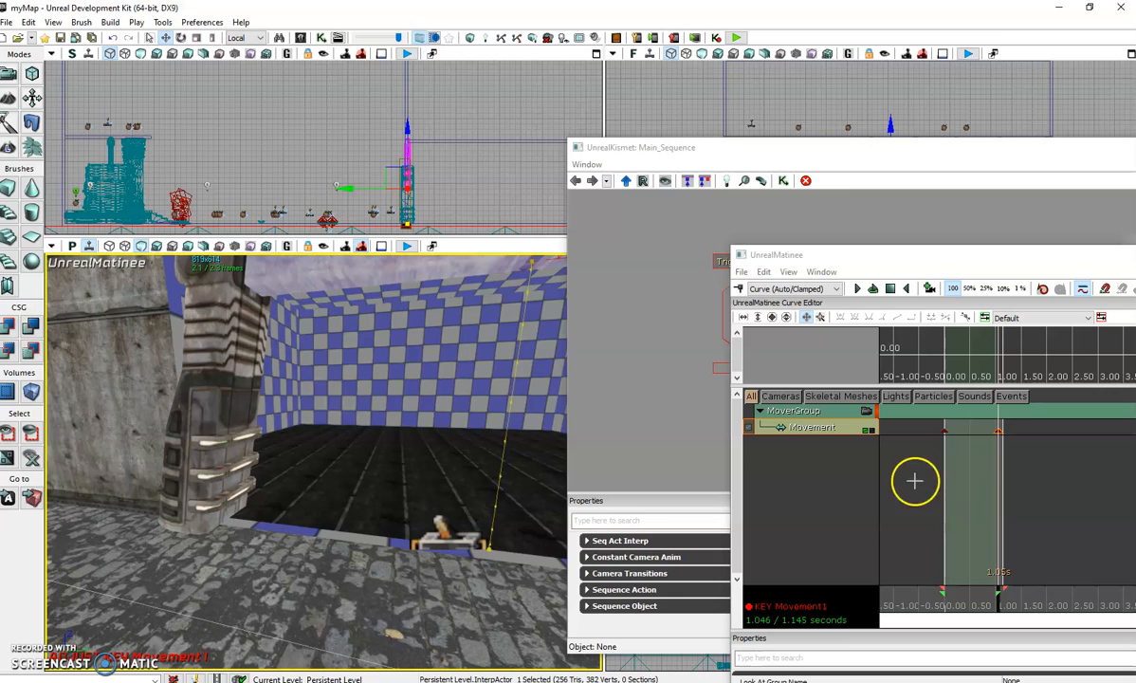
pyautogui.moveTo(419, 486); pyautogui.dragTo(528, 435, button='right')
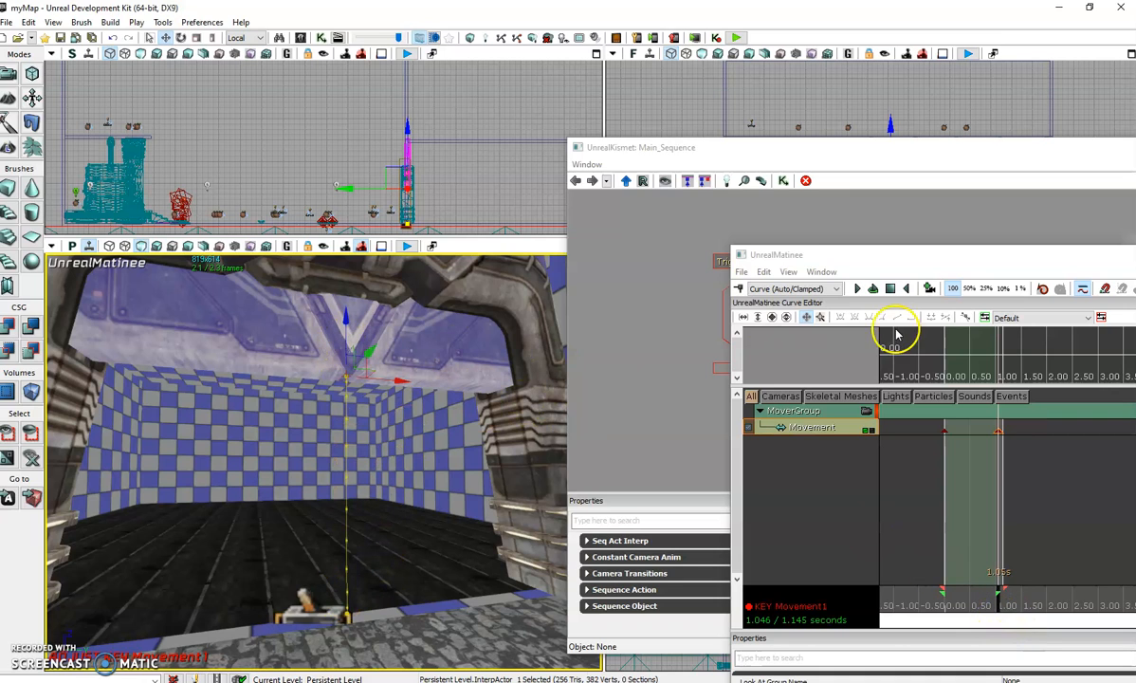
pyautogui.moveTo(926, 256); pyautogui.dragTo(486, 266)
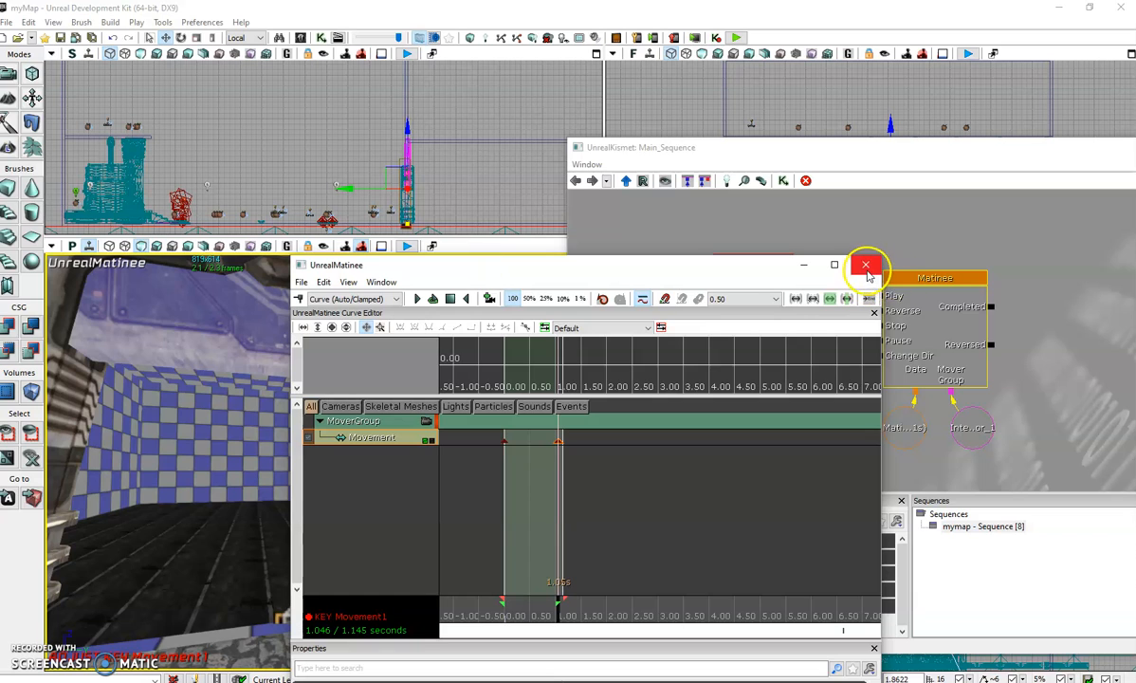
pyautogui.click(865, 265)
# - Set the Trigger_1 Touch event's Max Trigger Count to 0
pyautogui.click(728, 264)
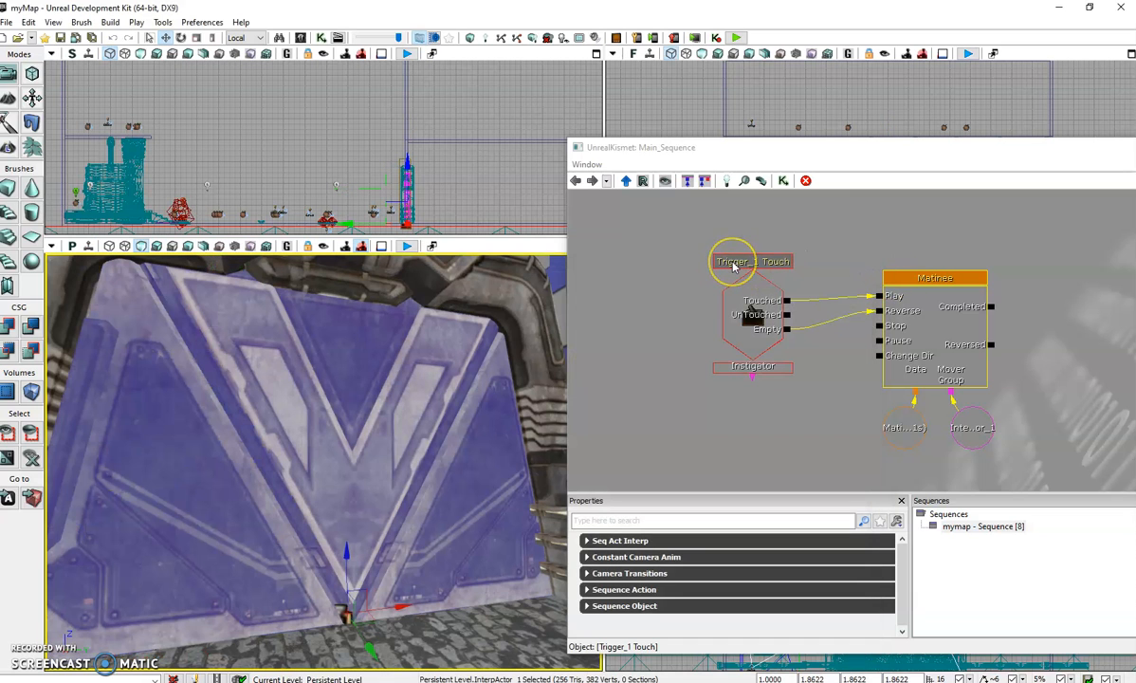
pyautogui.click(732, 266)
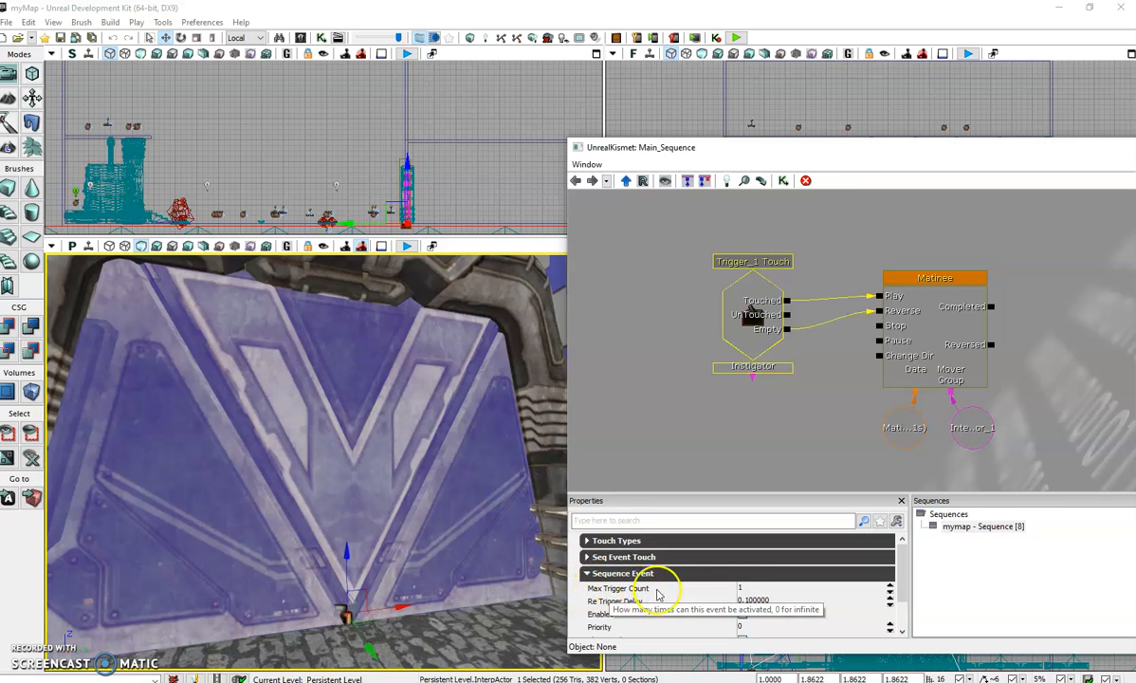
pyautogui.click(748, 589)
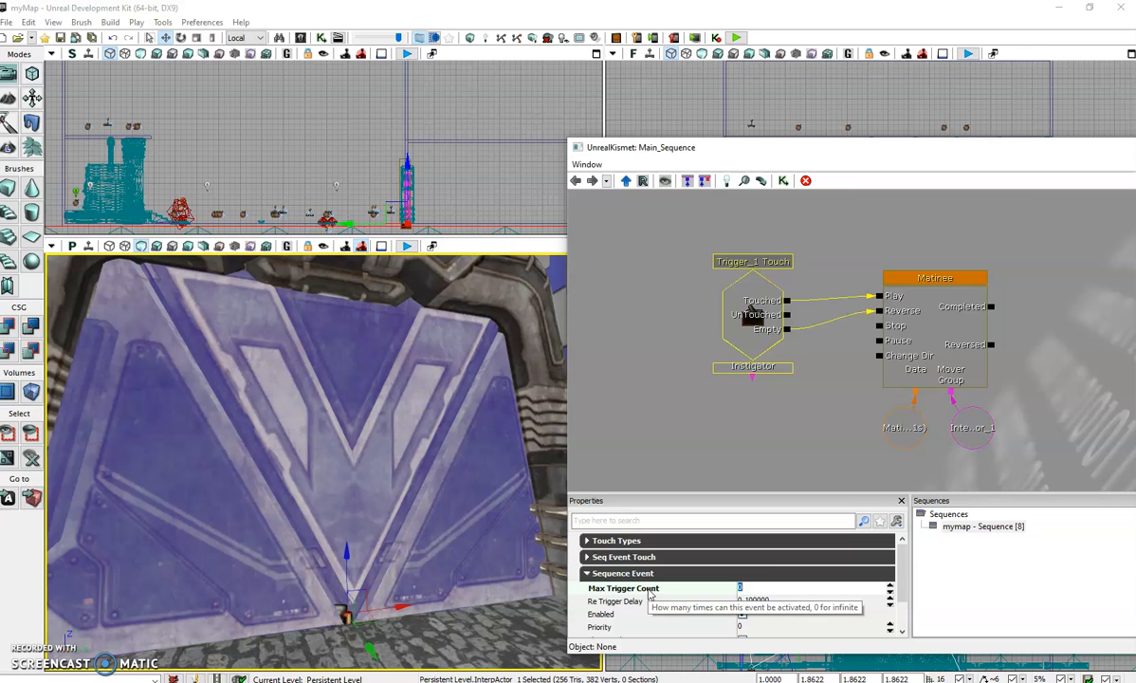
# - Start a play preview of the level from the floor beside the door
pyautogui.click(531, 619)
pyautogui.moveTo(531, 628); pyautogui.dragTo(602, 655)
pyautogui.rightClick(258, 576)
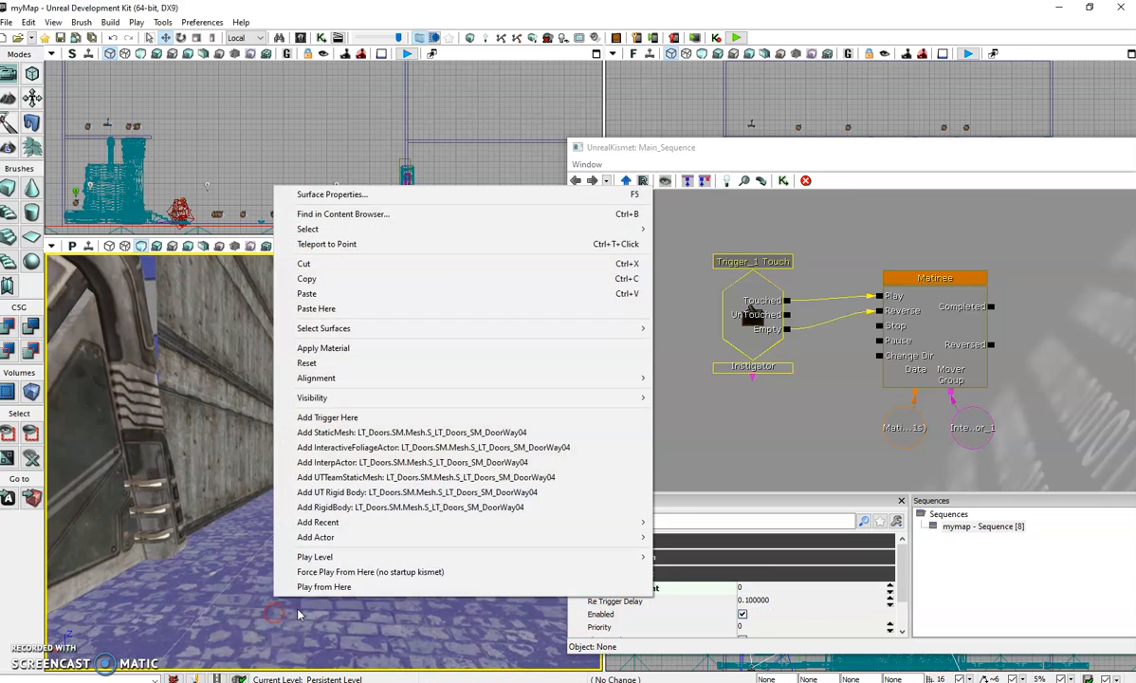
pyautogui.click(348, 589)
pyautogui.click(644, 385)
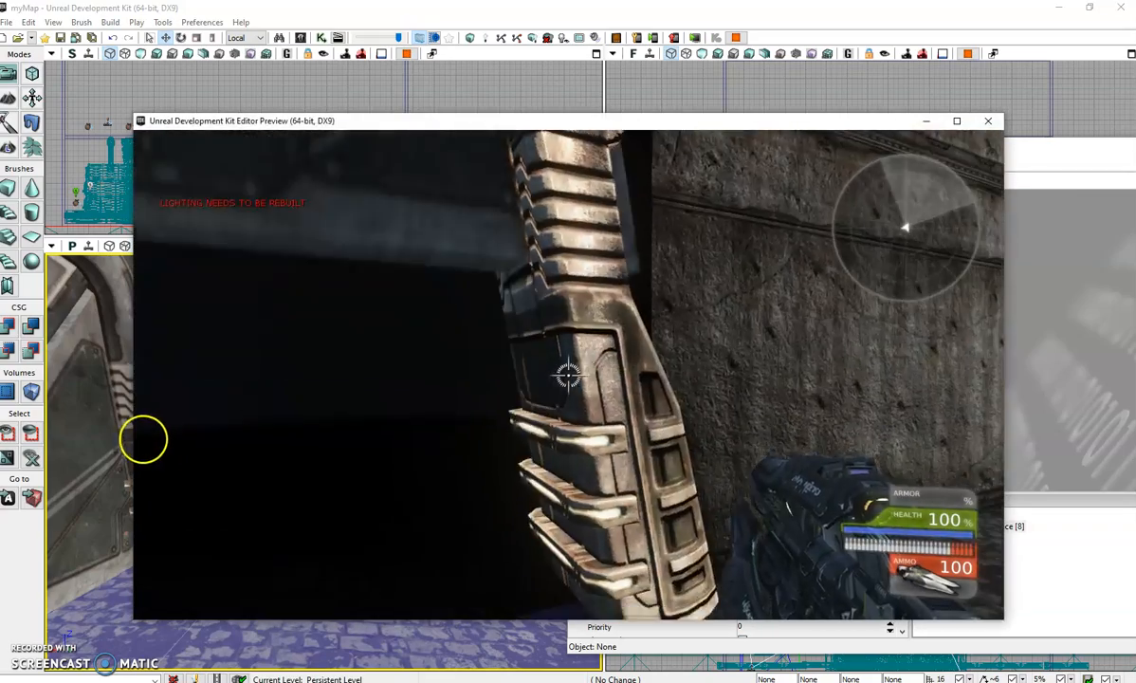
# - Walk through the doorway and back out again to test the door's opening and closing
pyautogui.press('w')
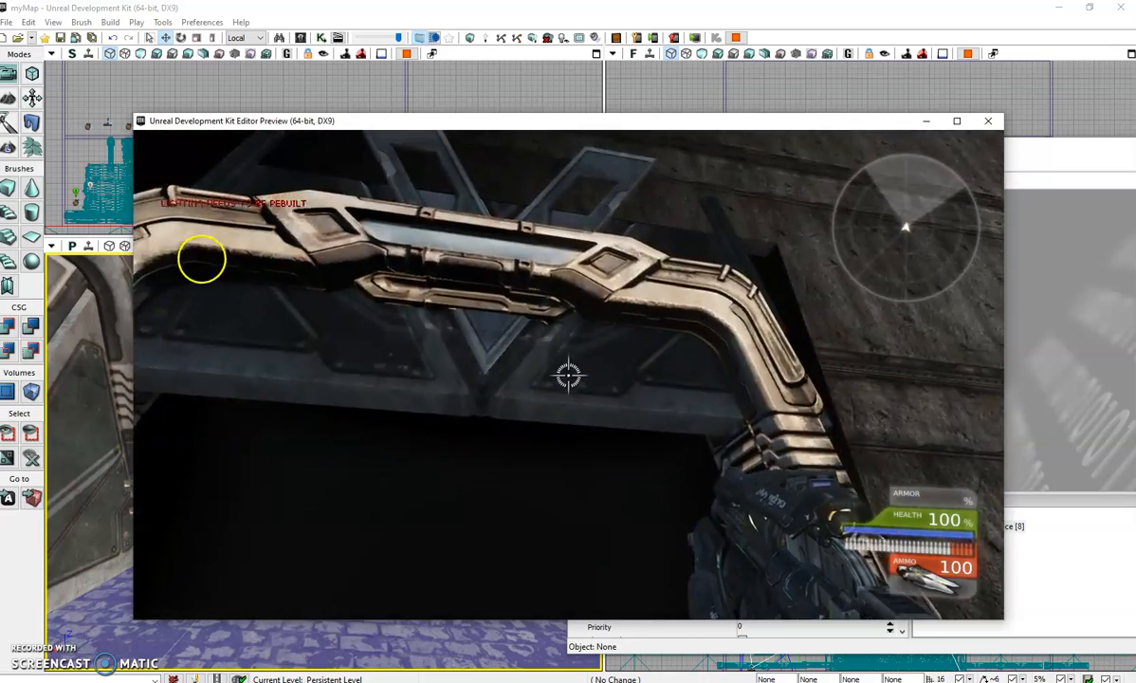
pyautogui.press('w')
pyautogui.press('w')
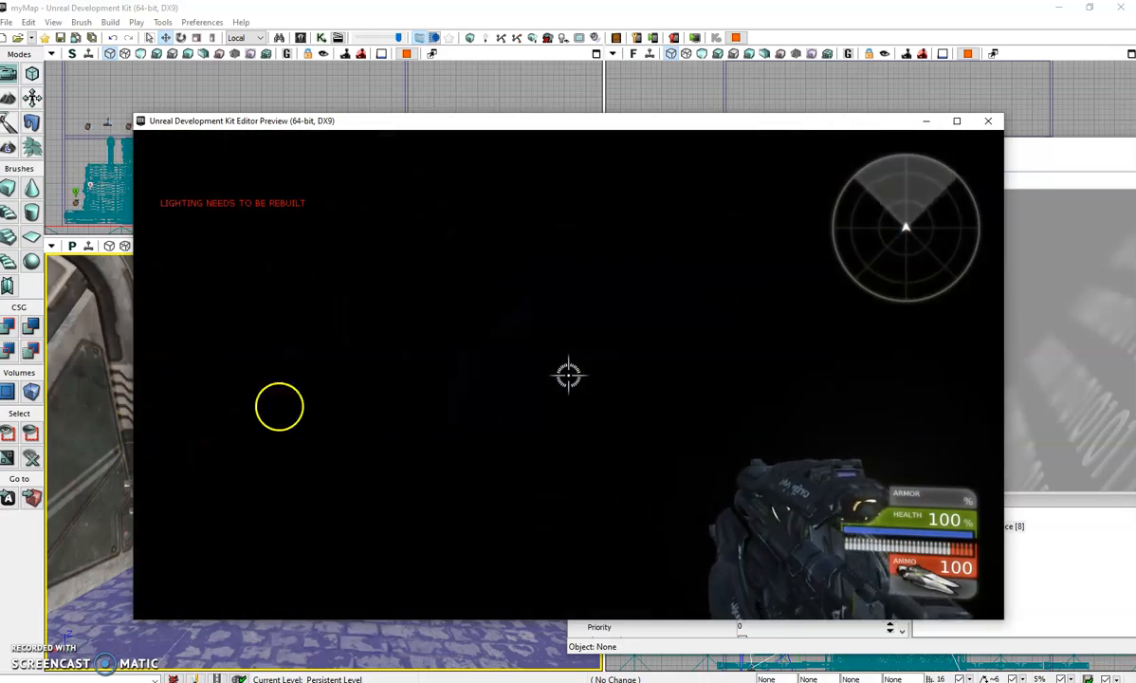
pyautogui.press('s')
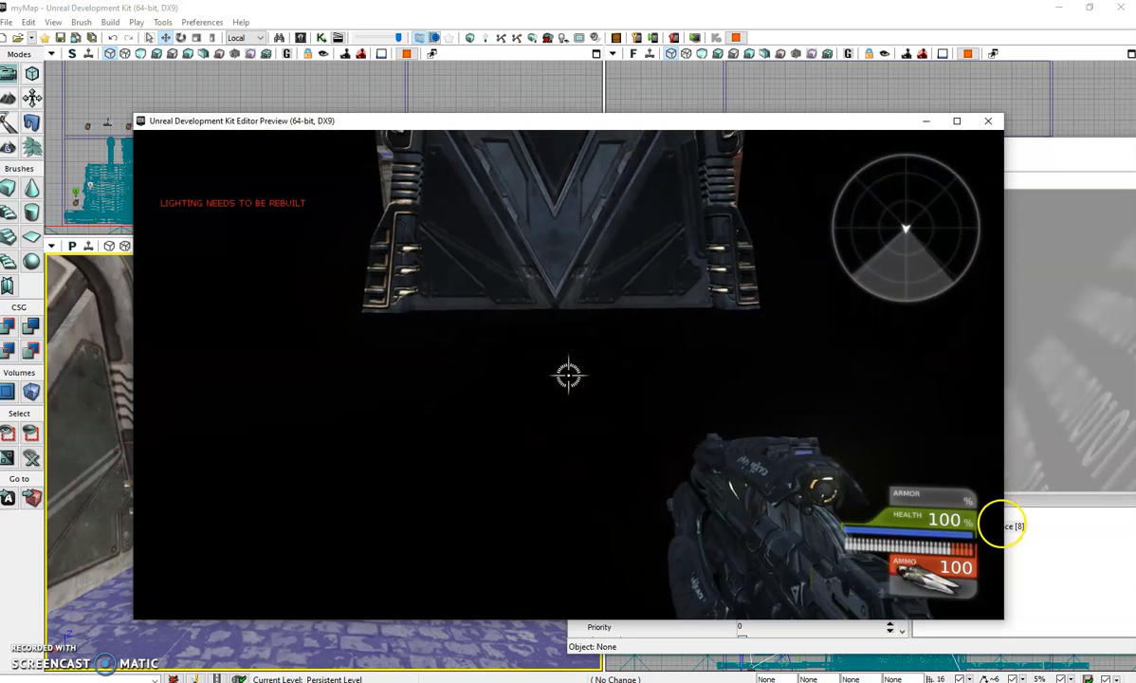
pyautogui.press('w')
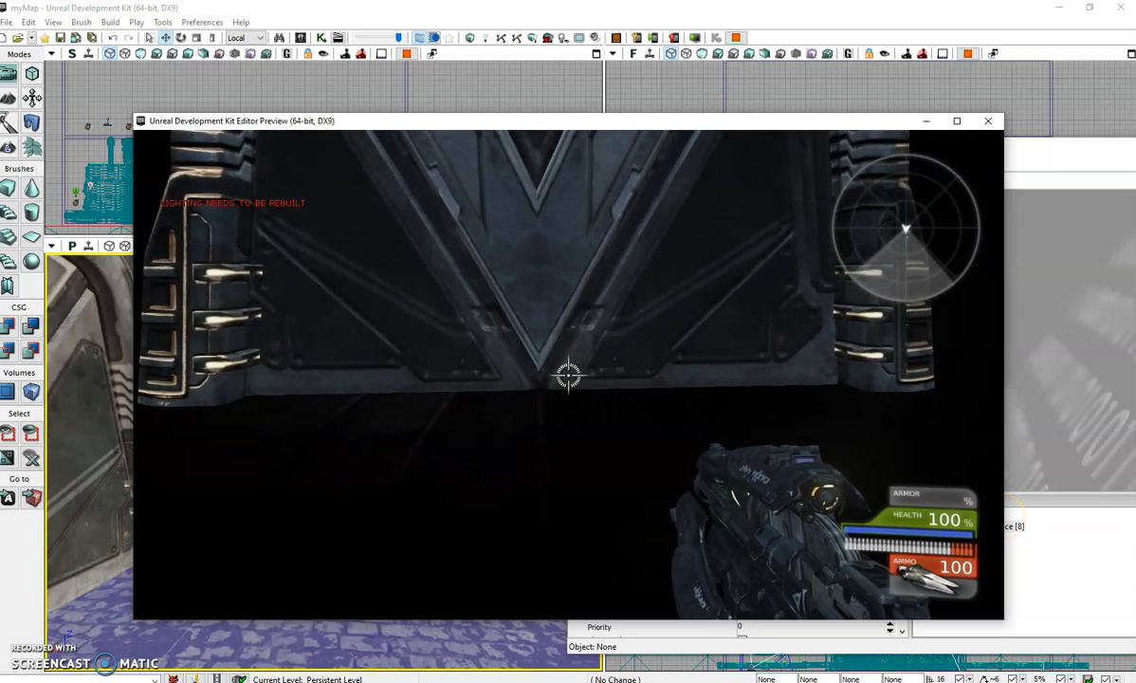
pyautogui.press('w')
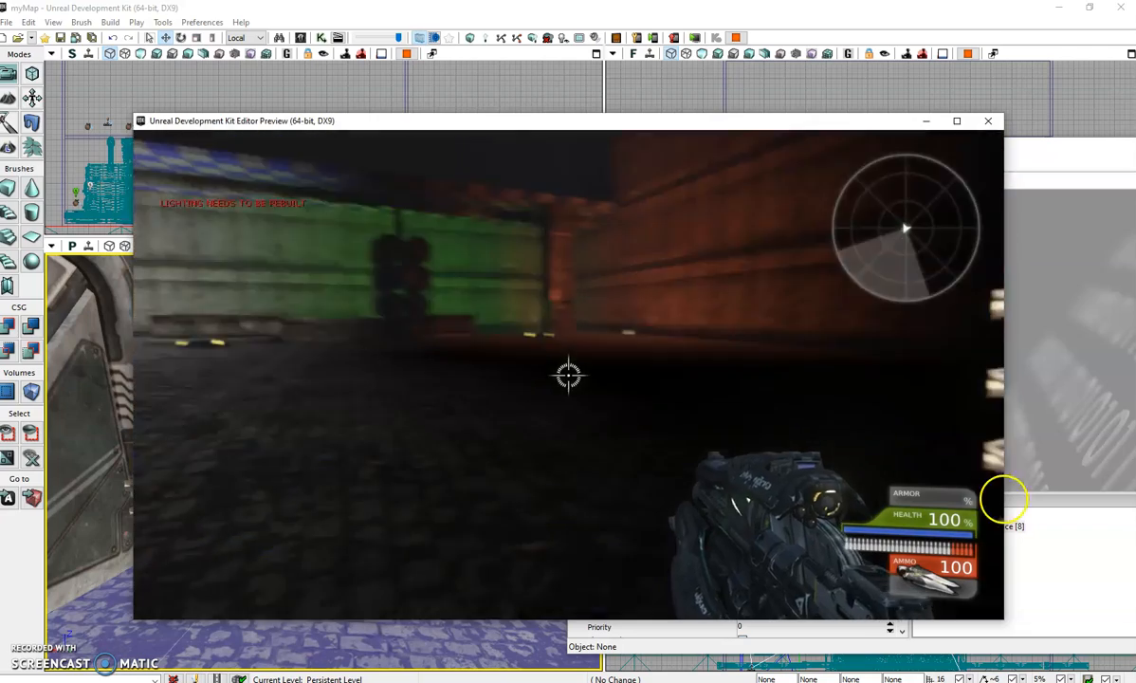
pyautogui.press('s')
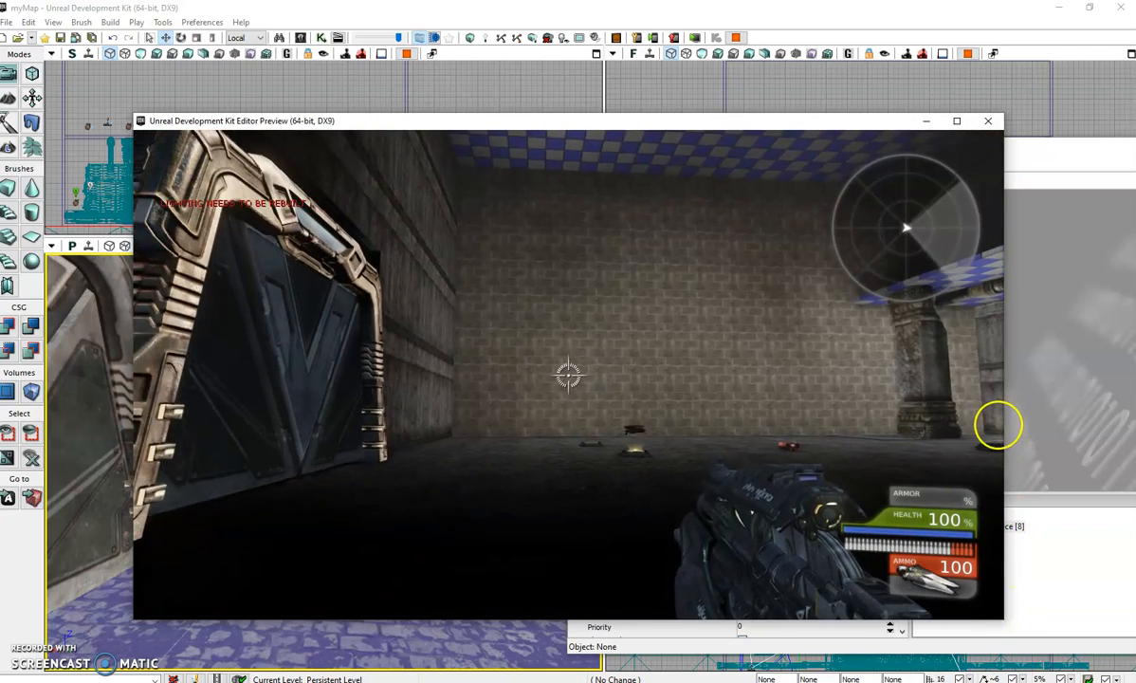